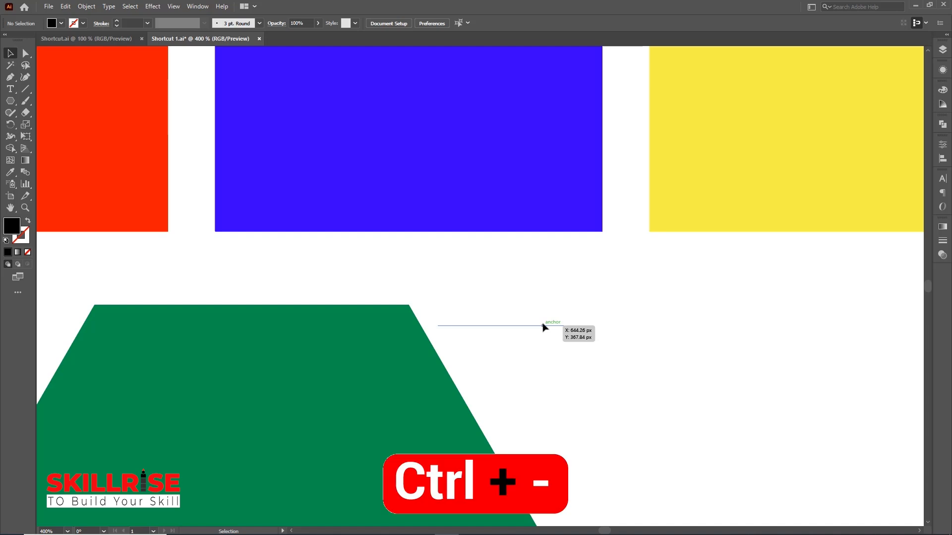
- Zoom the artboard out from the close-up of the shapes to 66.67%
key(ctrl)
key(ctrl+minus)
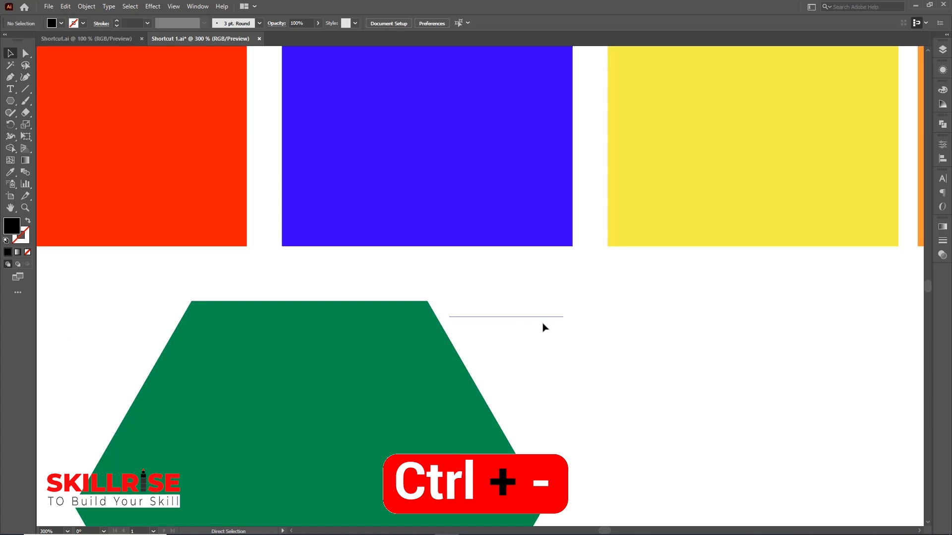
key(ctrl+minus)
key(ctrl+minus)
key(ctrl+minus)
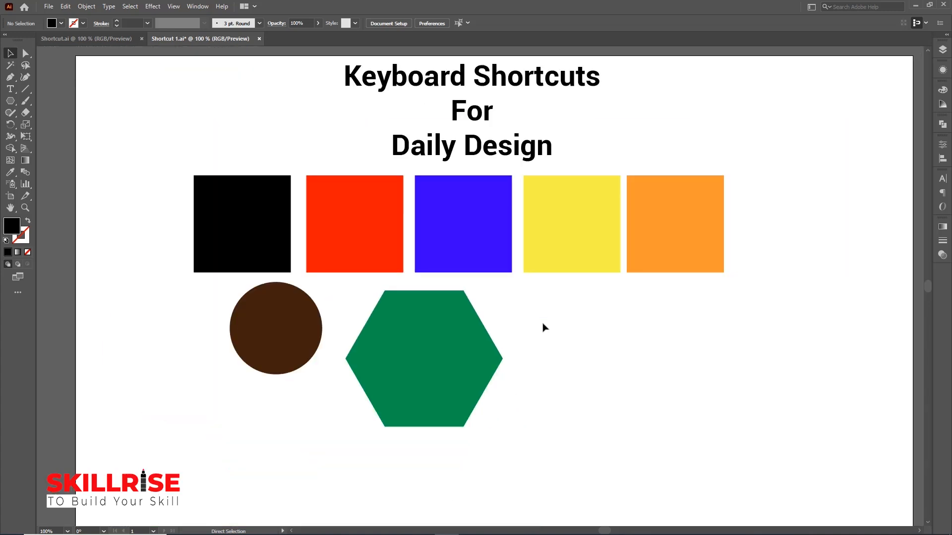
key(ctrl+minus)
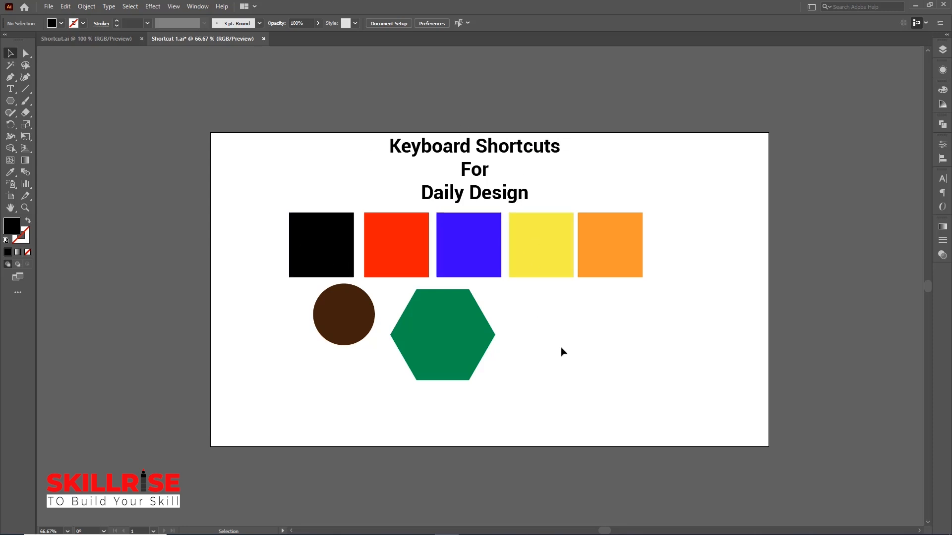
- Check the pan shortcut in Shortcut.ai, and pan the Shortcut 1.ai artboard slightly with the Hand tool
click(80, 37)
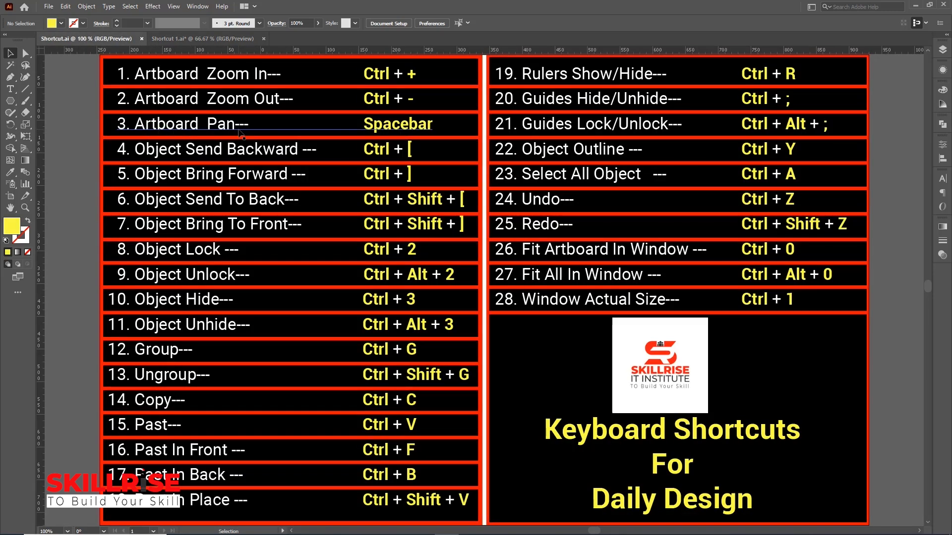
click(181, 38)
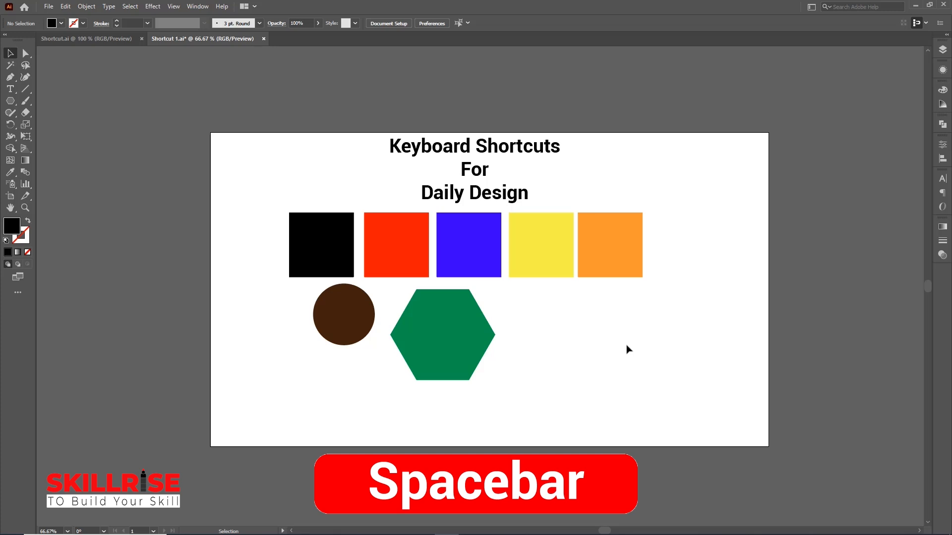
key(space)
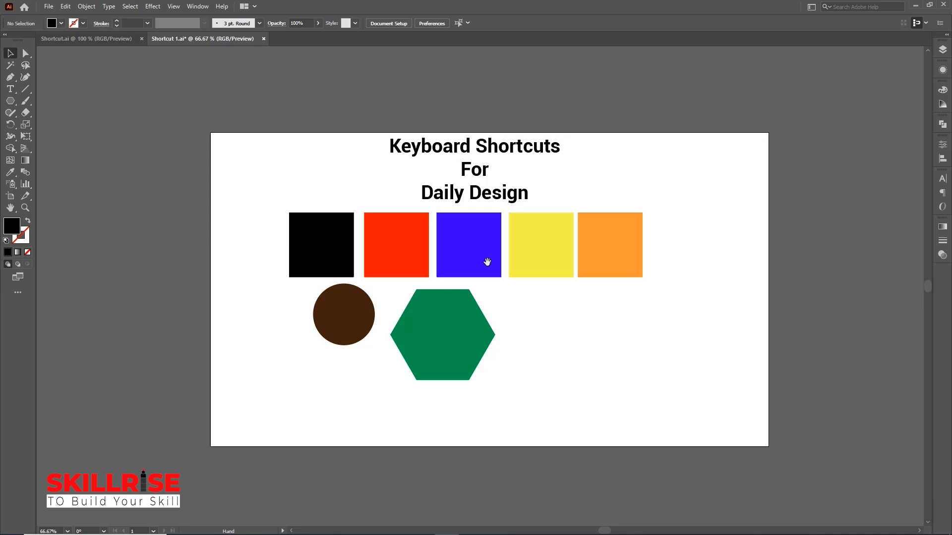
drag(487, 262, 463, 263)
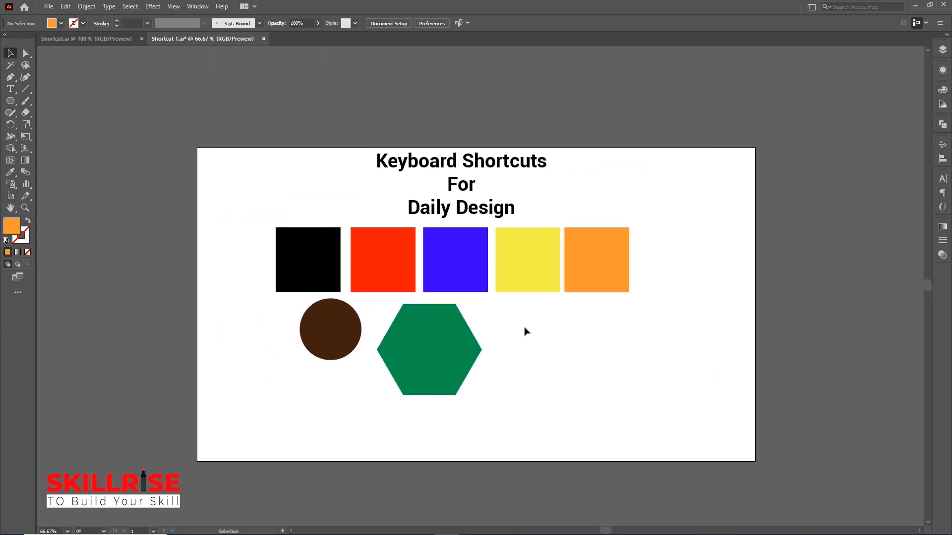
- Move the black, red, blue and yellow squares of Shortcut 1.ai into an overlapping cluster on the empty area beside the green hexagon
click(110, 39)
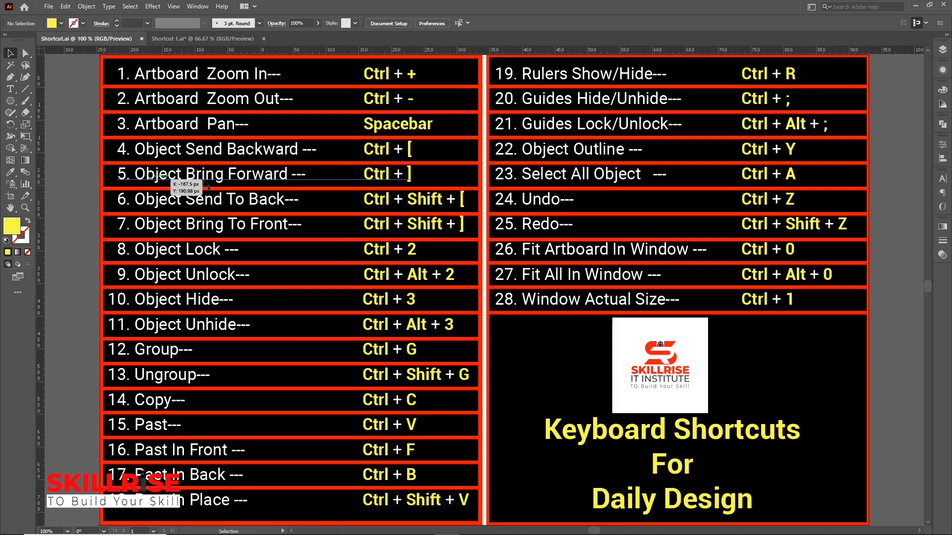
click(177, 39)
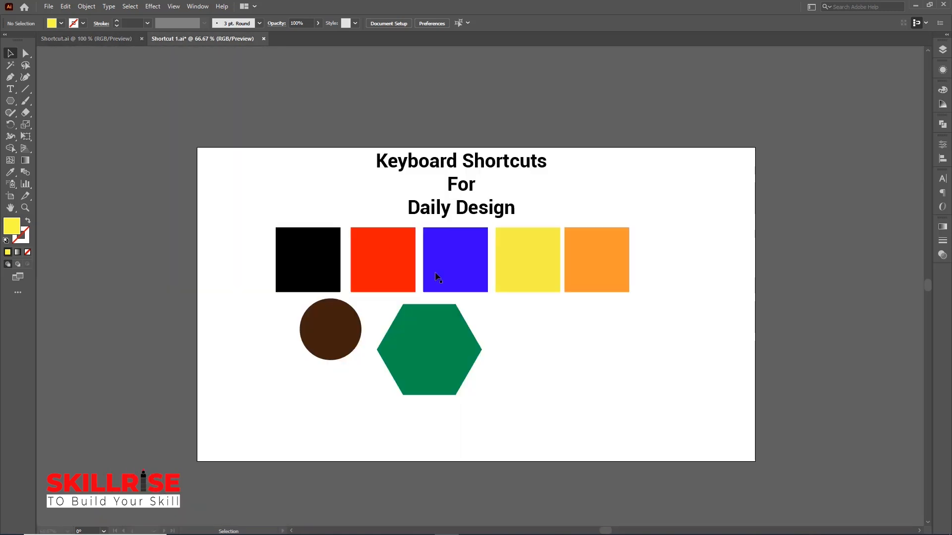
key(ctrl+1)
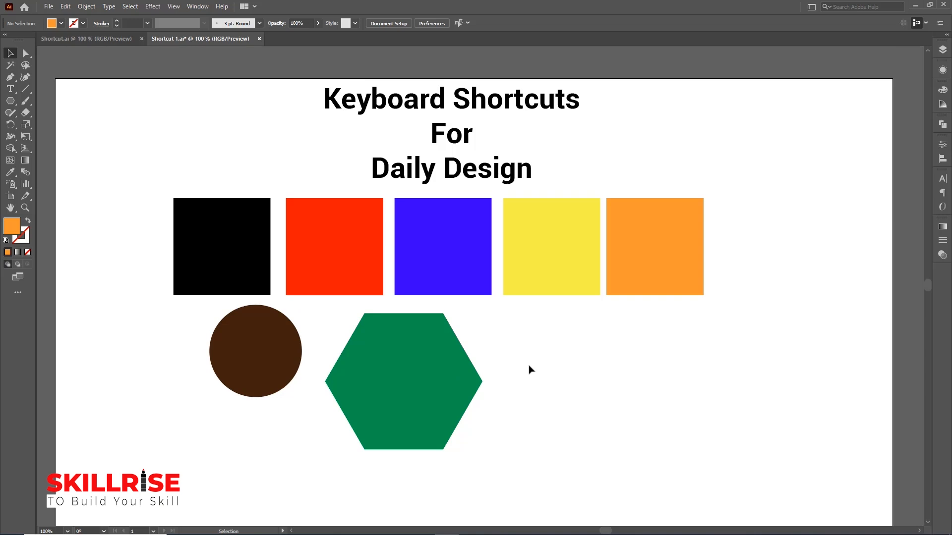
drag(268, 233, 455, 313)
drag(574, 363, 667, 398)
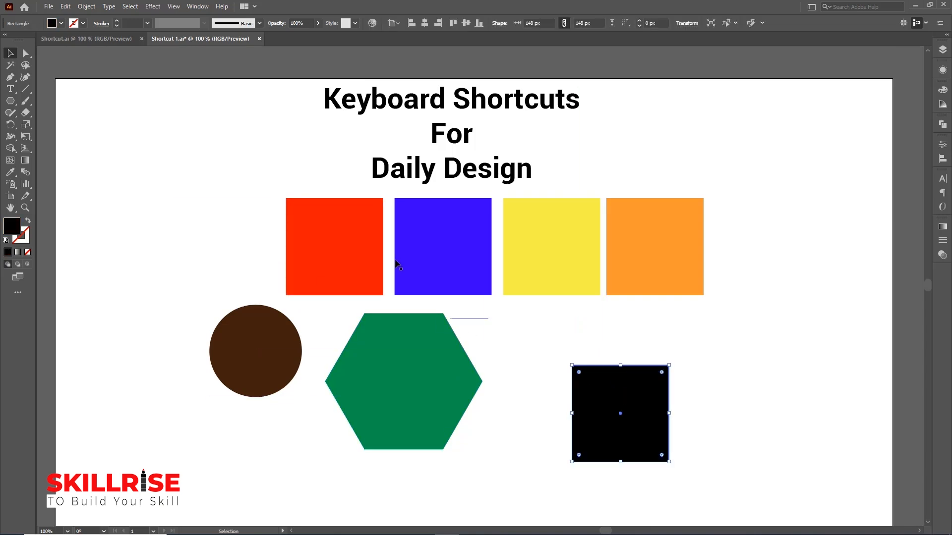
drag(341, 245, 676, 384)
drag(490, 270, 760, 401)
drag(551, 254, 686, 425)
drag(788, 380, 602, 291)
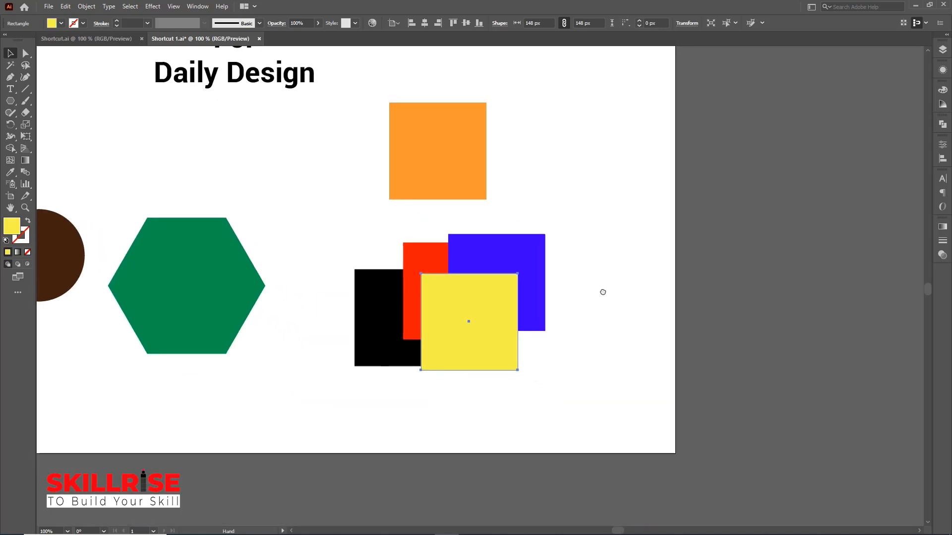
- Show the layer stacking order, and send the yellow square backward two levels, behind the blue and red squares
click(942, 51)
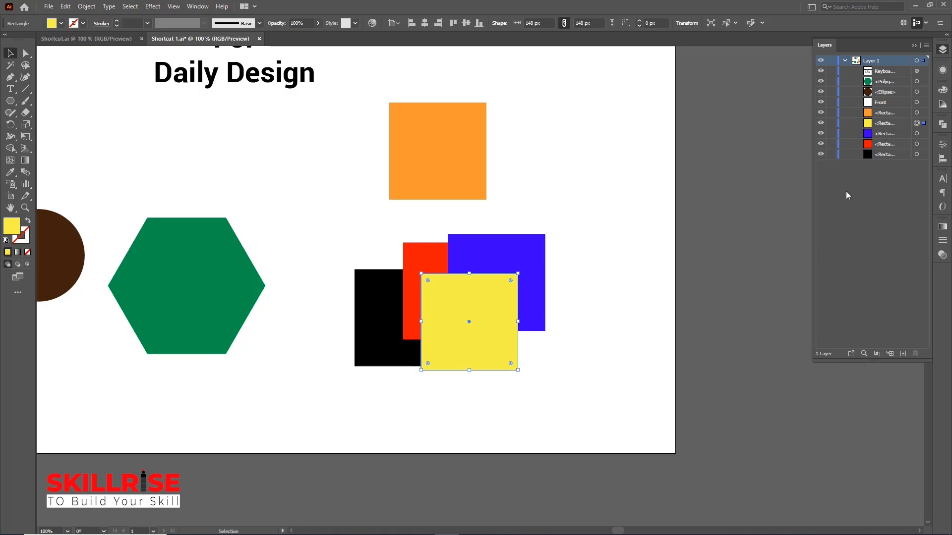
click(608, 268)
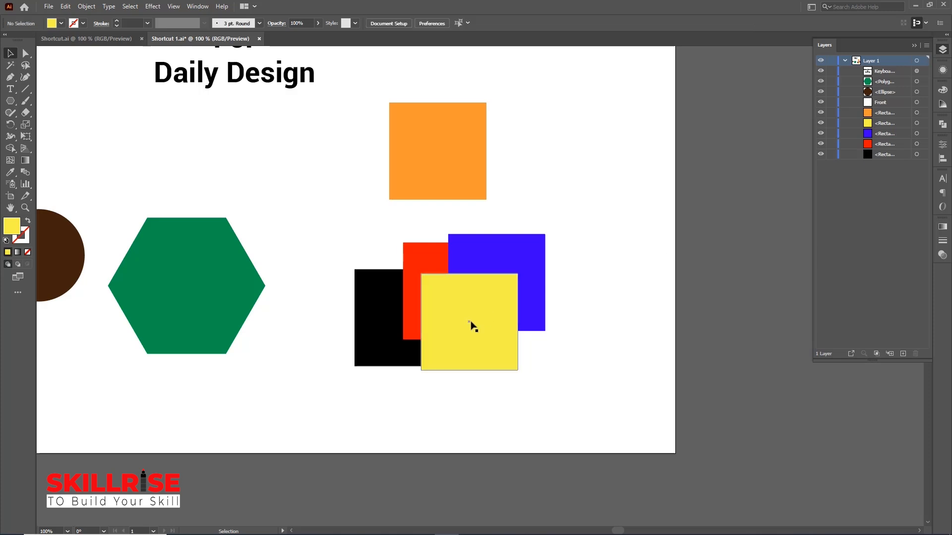
click(459, 301)
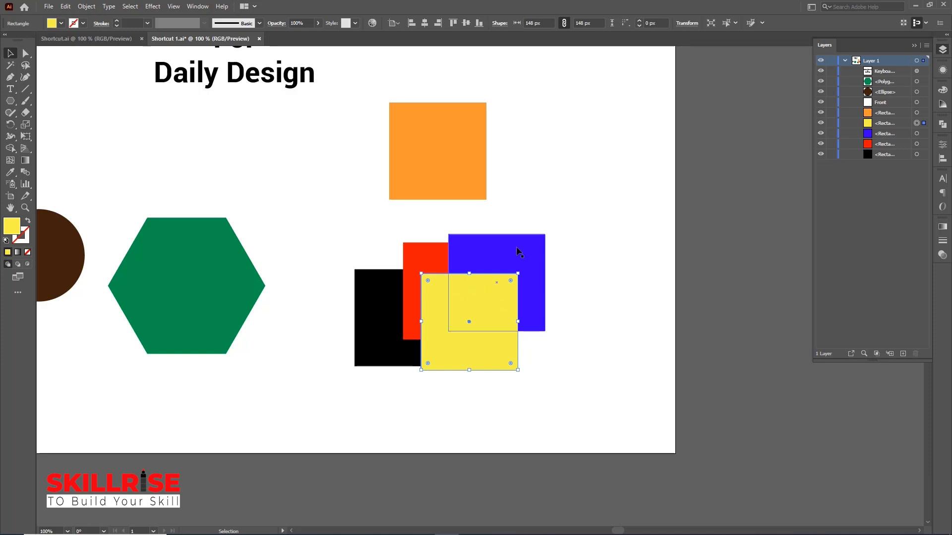
click(596, 286)
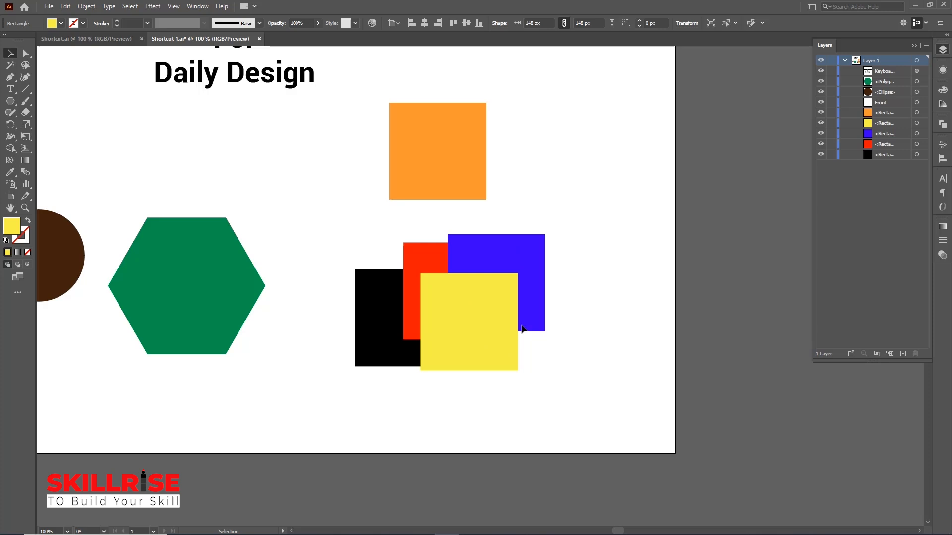
click(469, 317)
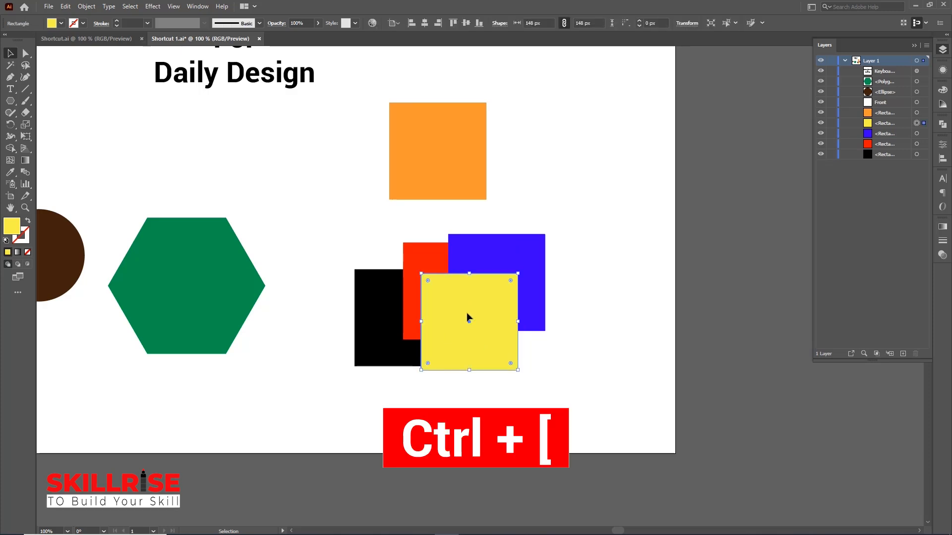
key(ctrl)
key(ctrl+bracketleft)
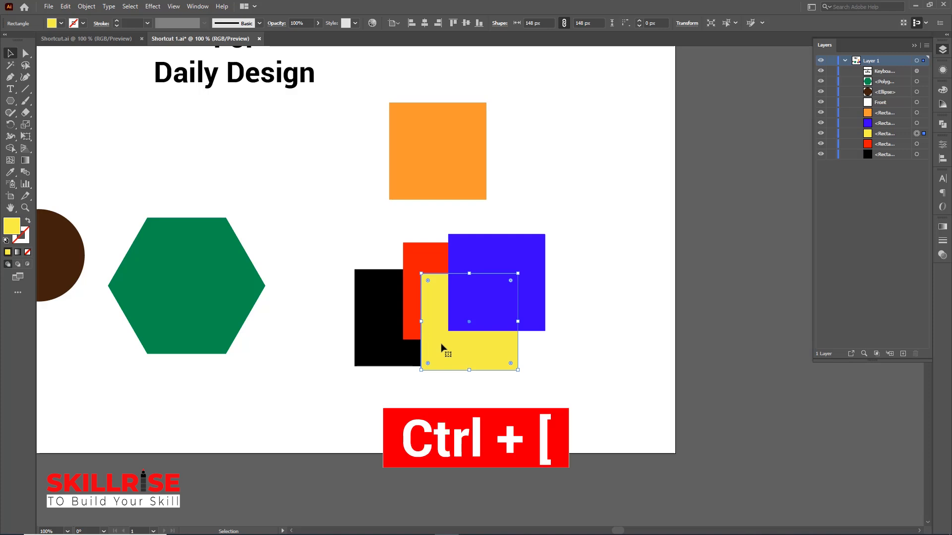
key(ctrl)
key(ctrl+bracketleft)
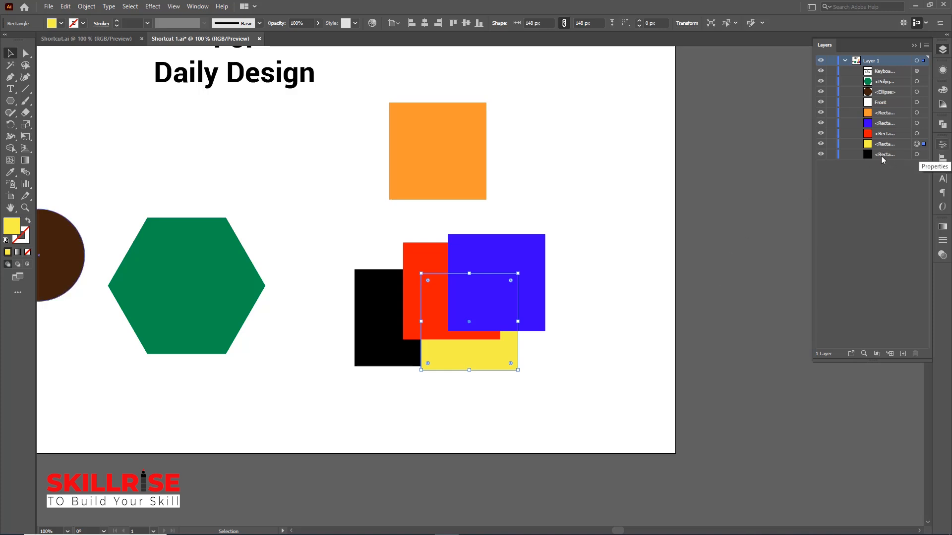
- Bring the black square forward three levels, above the yellow, red and blue squares
click(627, 272)
click(371, 327)
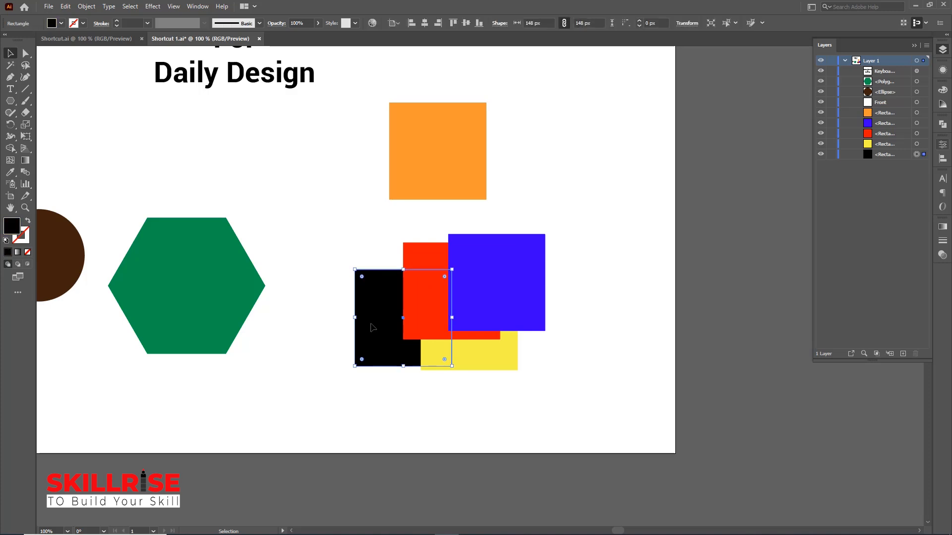
key(ctrl)
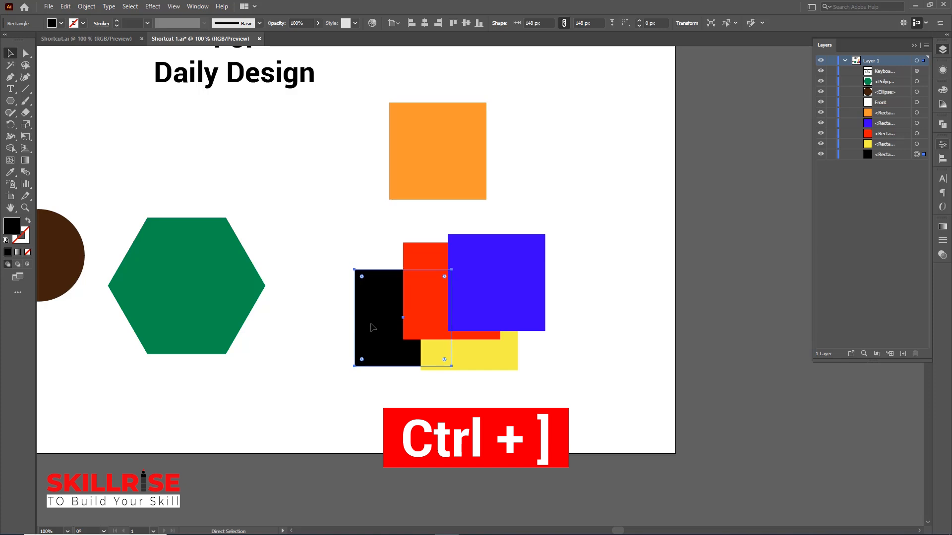
key(ctrl+bracketright)
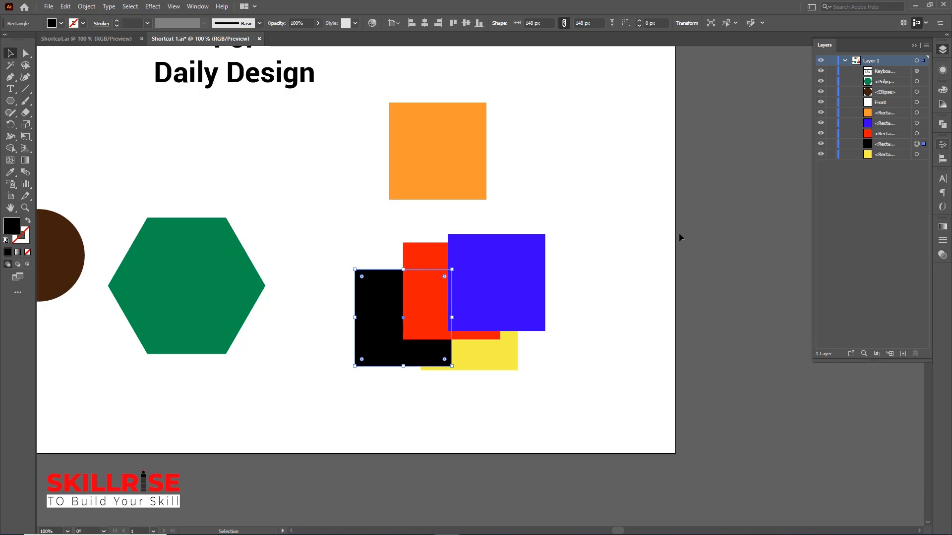
key(ctrl)
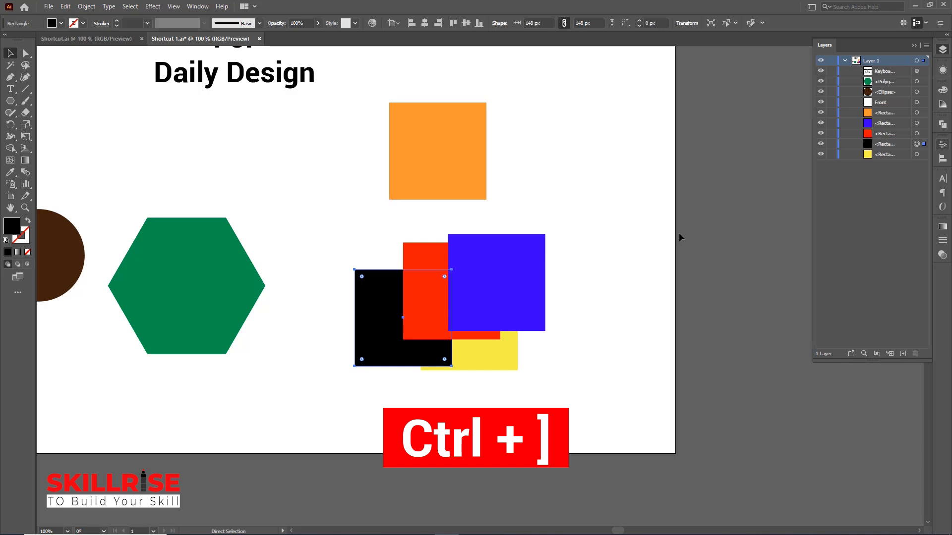
key(ctrl+bracketright)
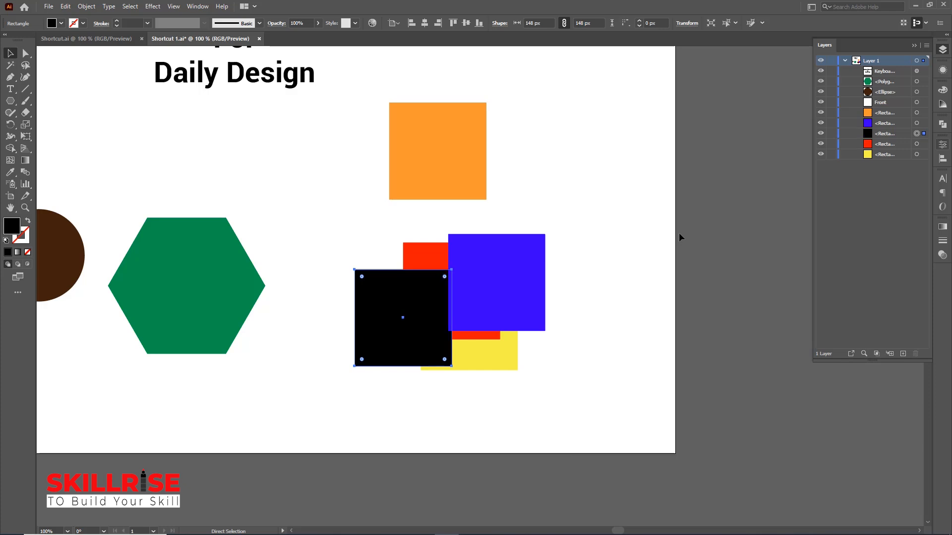
key(ctrl+bracketright)
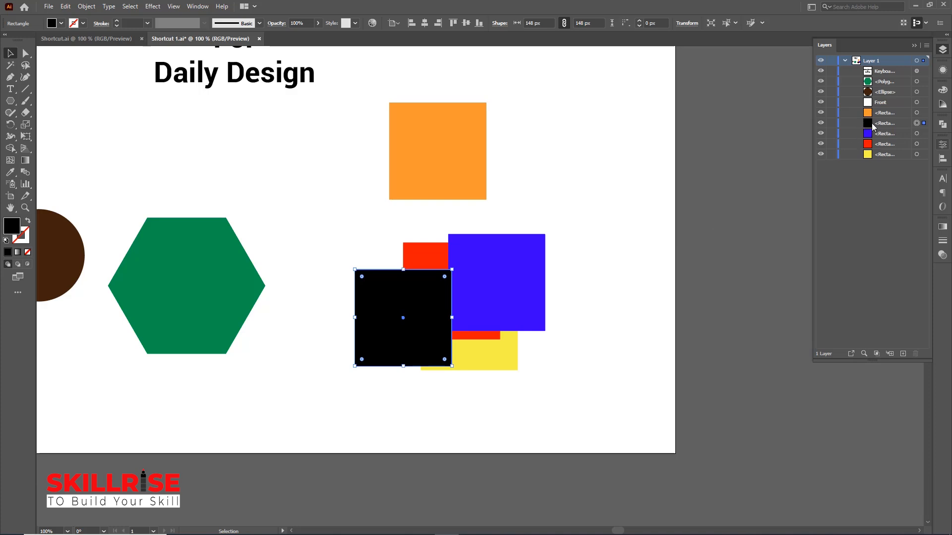
click(607, 247)
- Review the shortcut list in Shortcut.ai, and send the black square in Shortcut 1.ai to the back of the stack
click(90, 40)
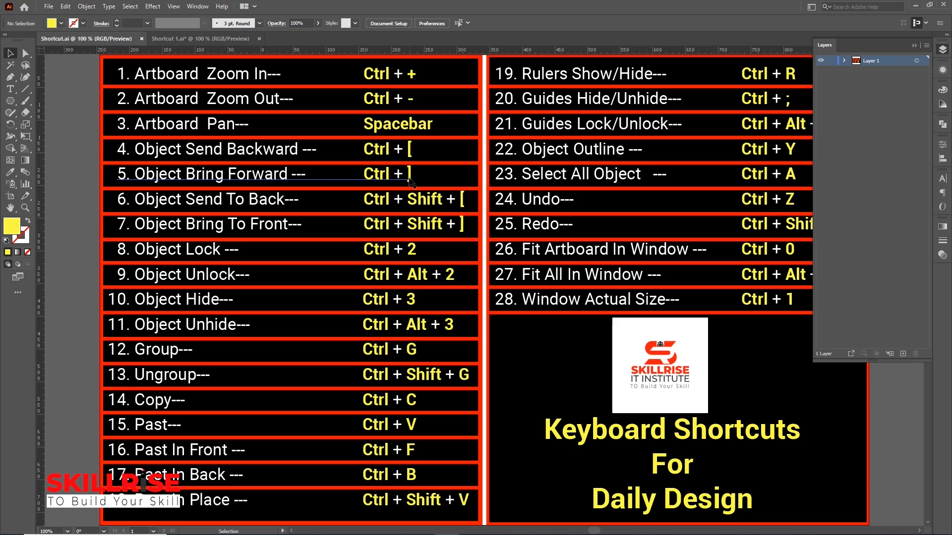
key(F7)
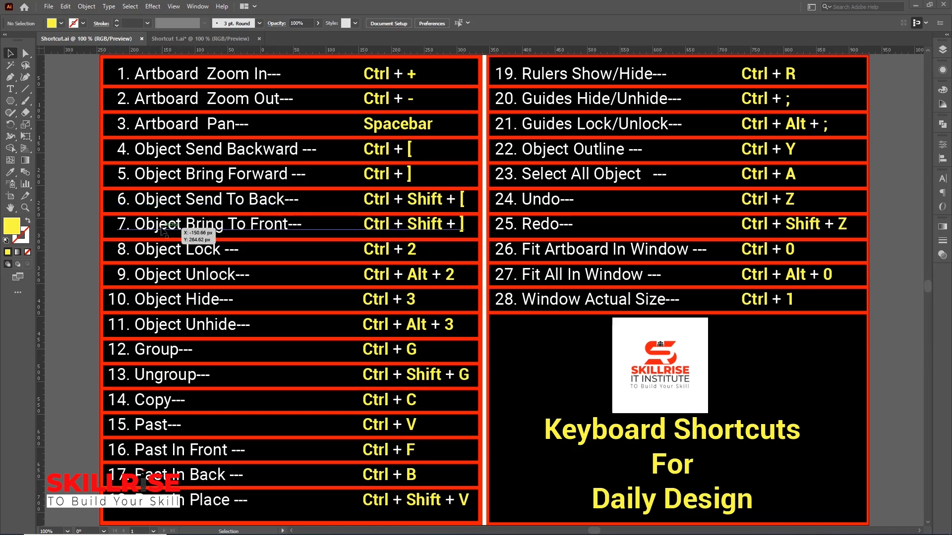
key(F7)
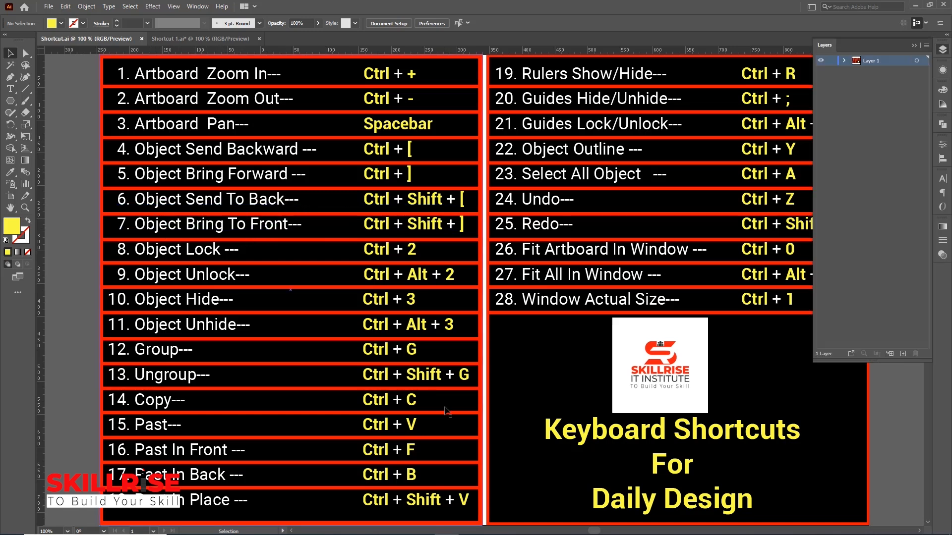
click(193, 38)
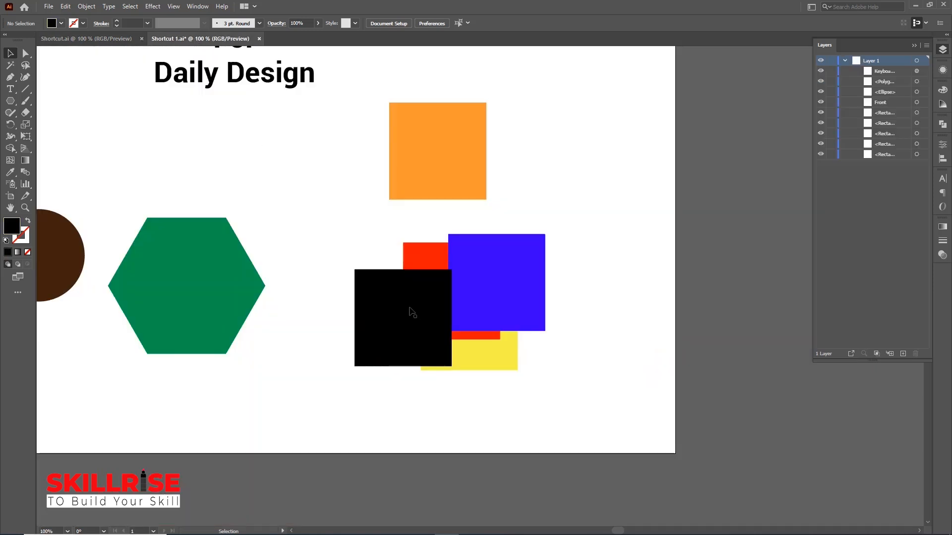
click(437, 353)
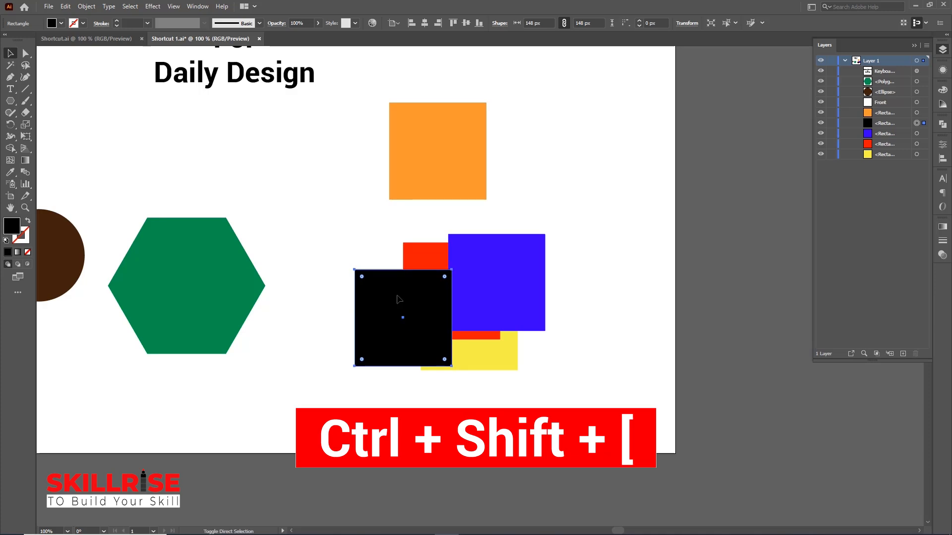
key(ctrl+shift+bracketleft)
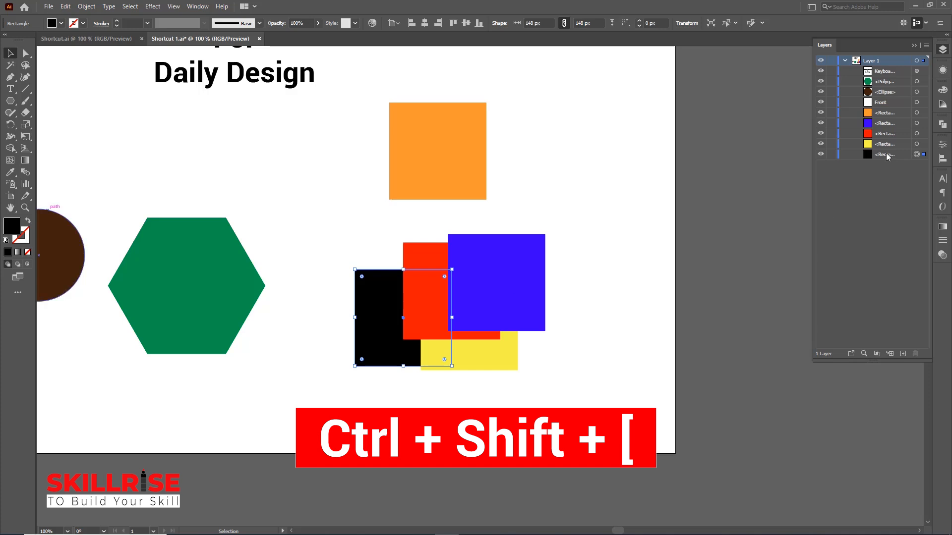
click(721, 280)
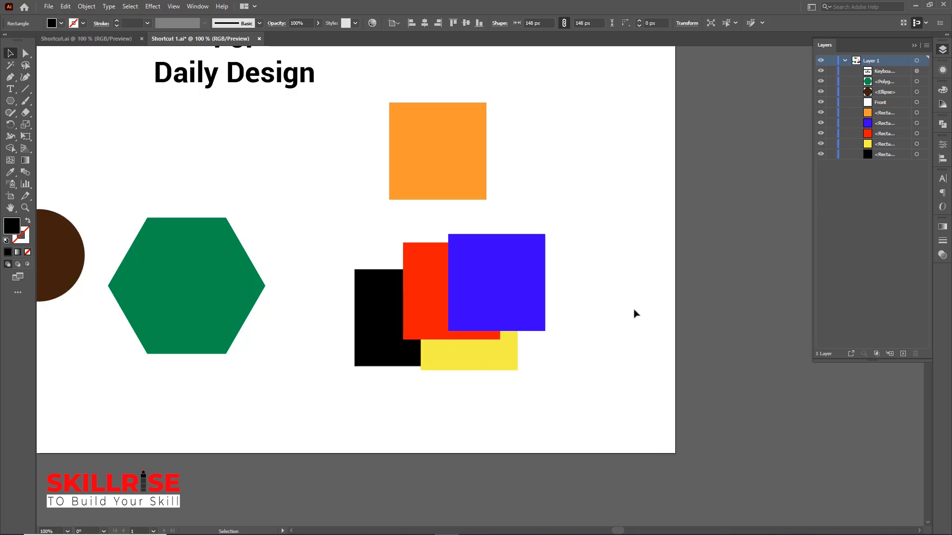
- Send the blue square to the back, behind the red, yellow and black squares
click(525, 274)
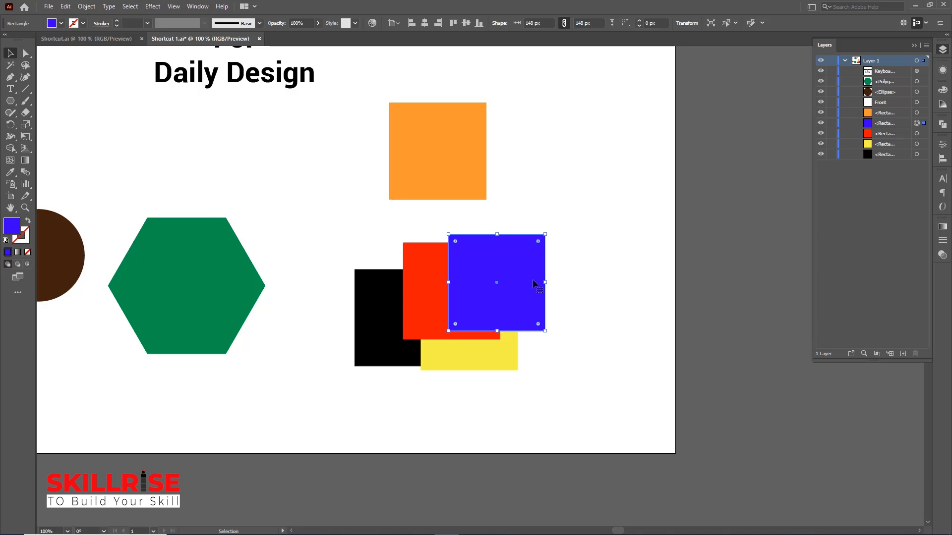
key(ctrl+shift+bracketleft)
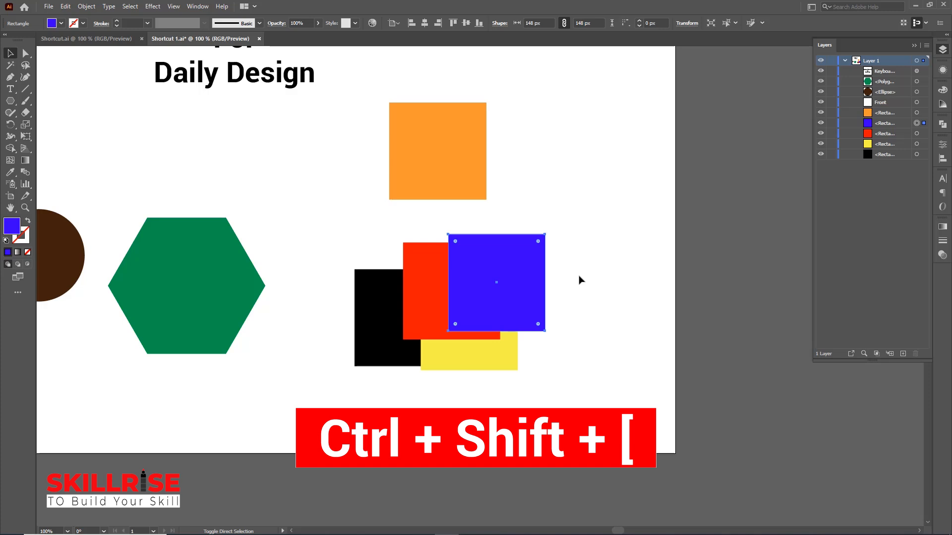
key(ctrl+shift+bracketleft)
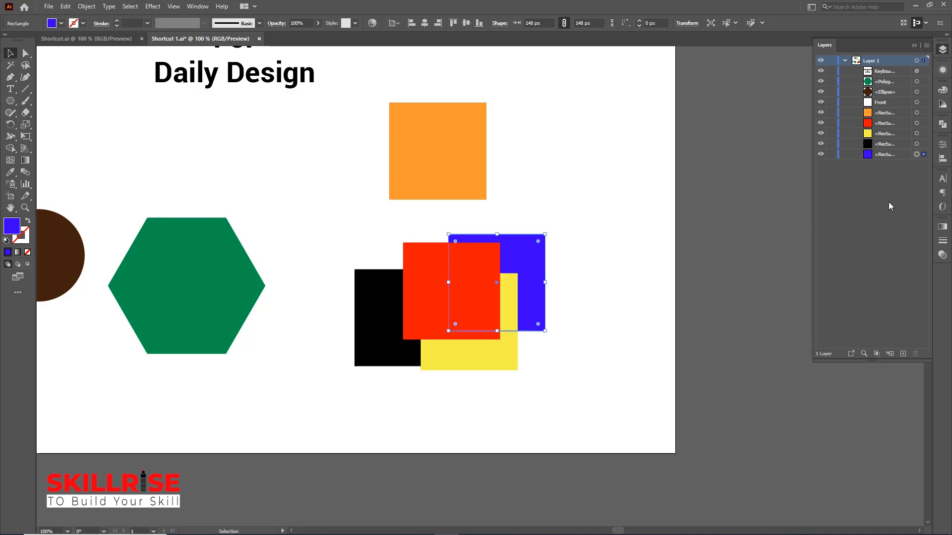
- Highlight the layer entries of the black and blue squares, and bring the blue square to the front of the stack
click(880, 145)
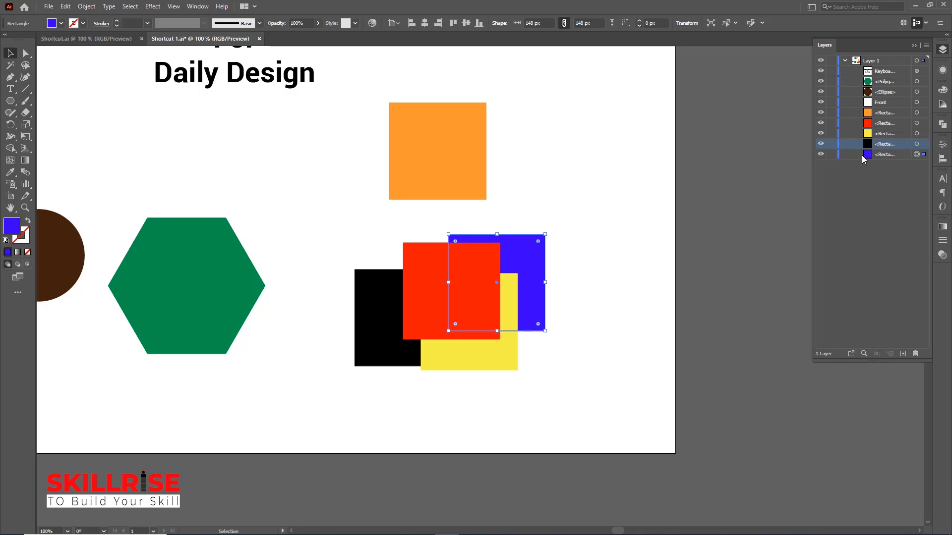
click(882, 154)
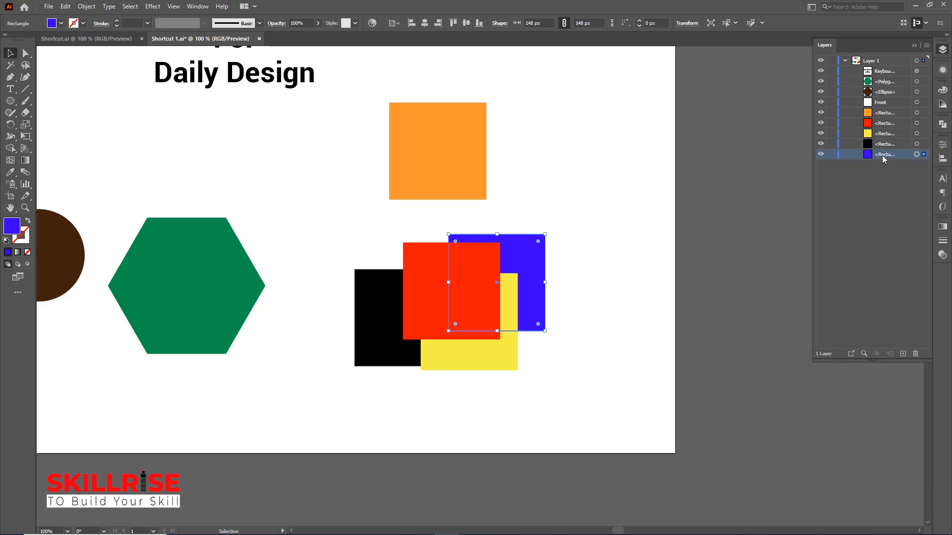
click(700, 253)
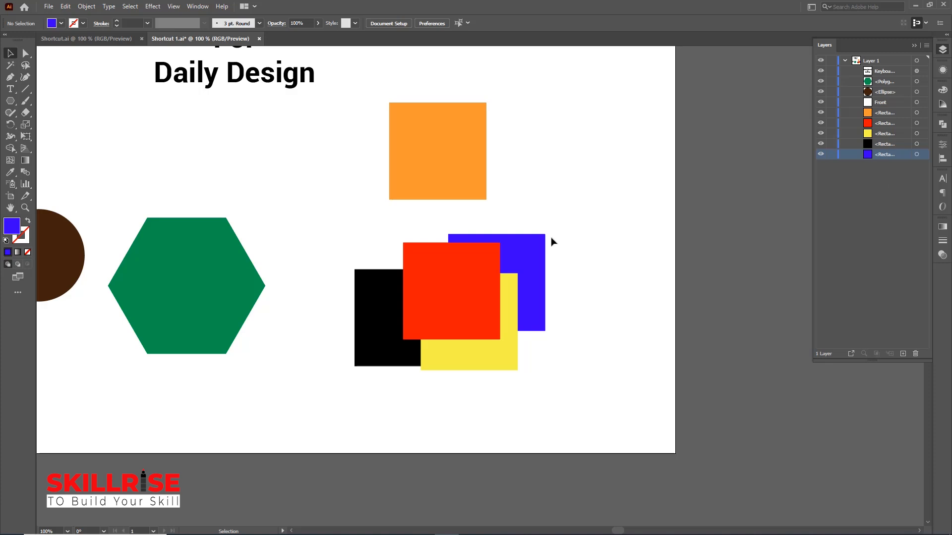
click(543, 252)
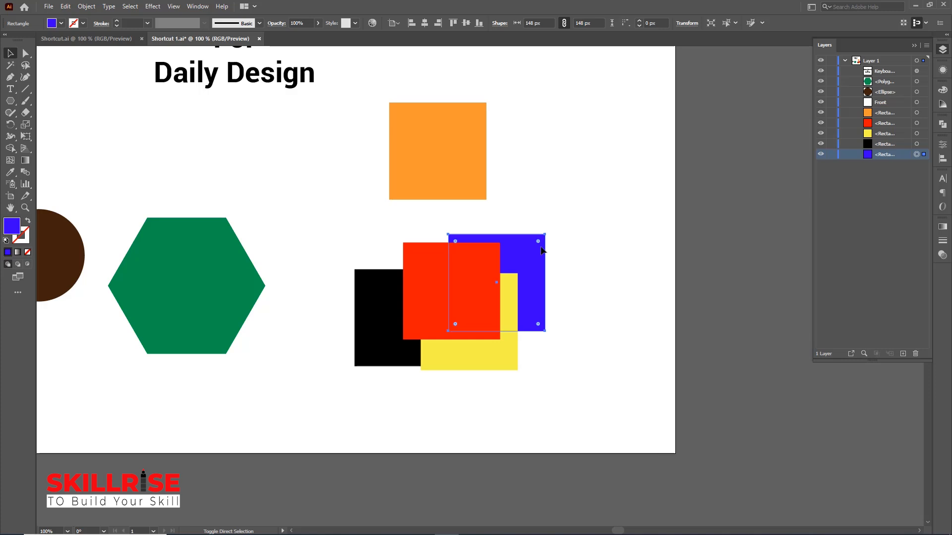
key(ctrl+shift+bracketright)
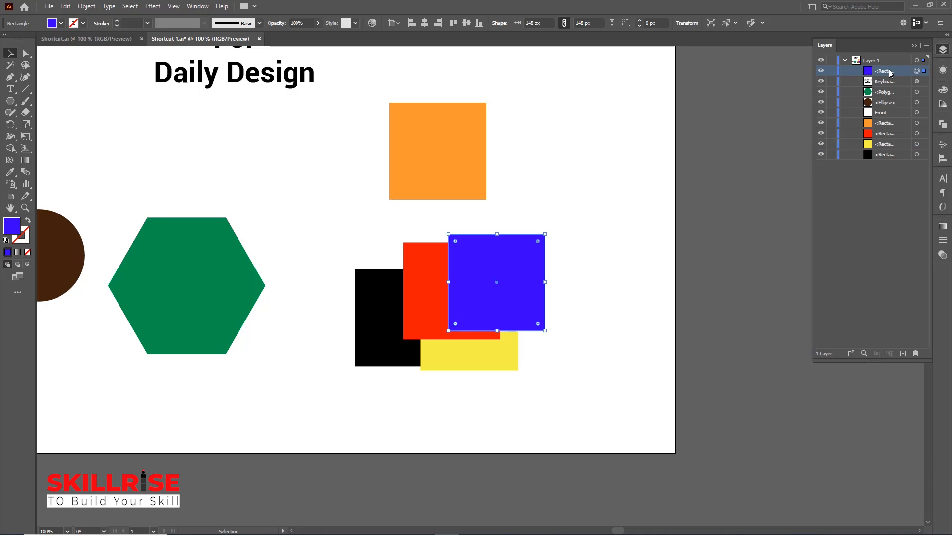
click(623, 279)
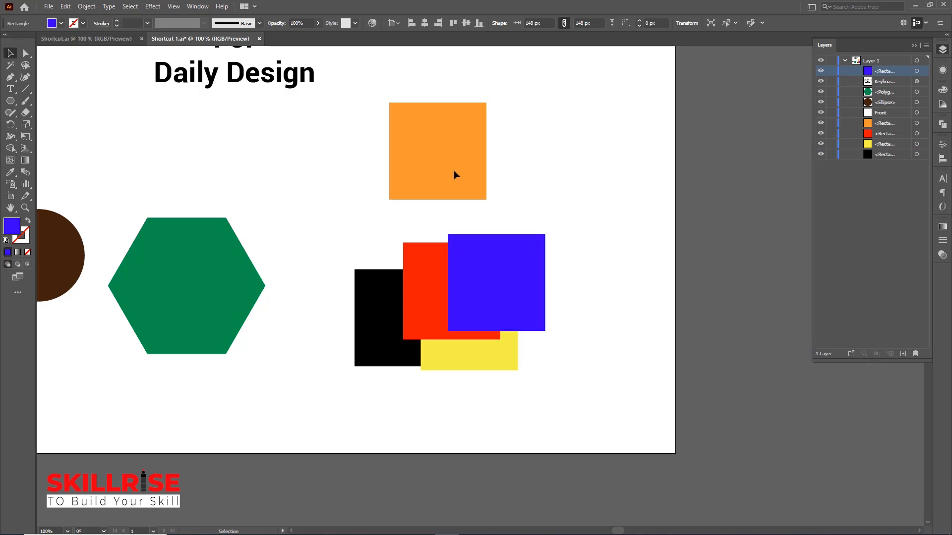
- Consult the shortcut list in Shortcut.ai, zoom Shortcut 1.ai to 200% and pan off the artboard, and fit everything in the window
click(111, 39)
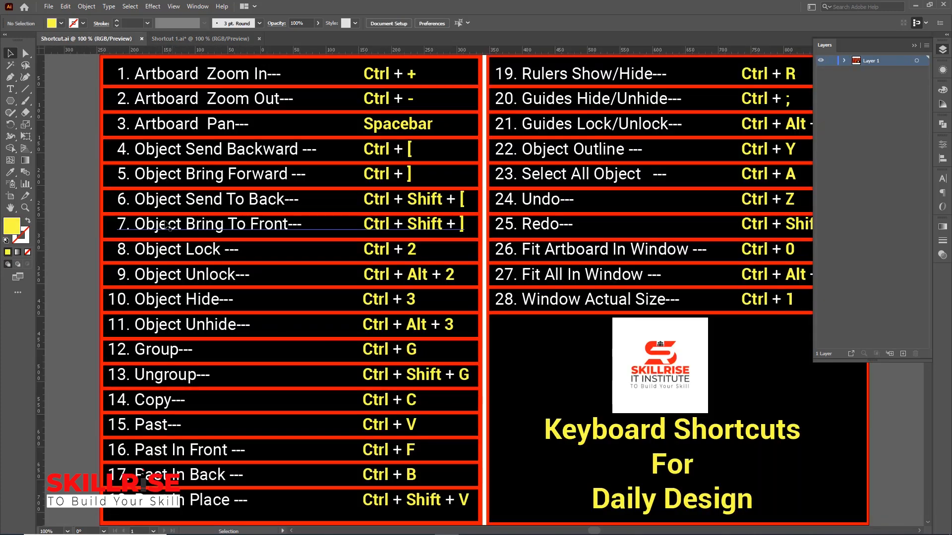
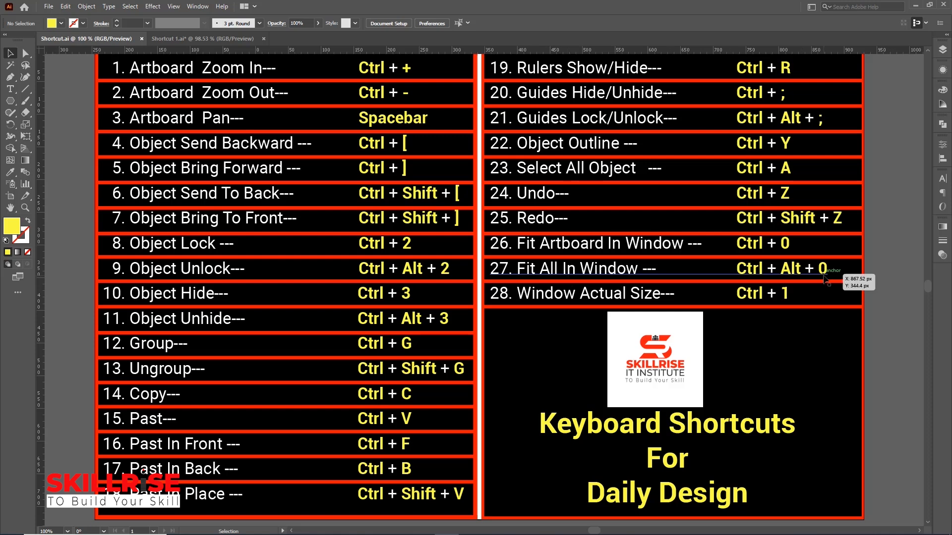
key(ctrl+Tab)
key(ctrl+plus)
key(ctrl+plus)
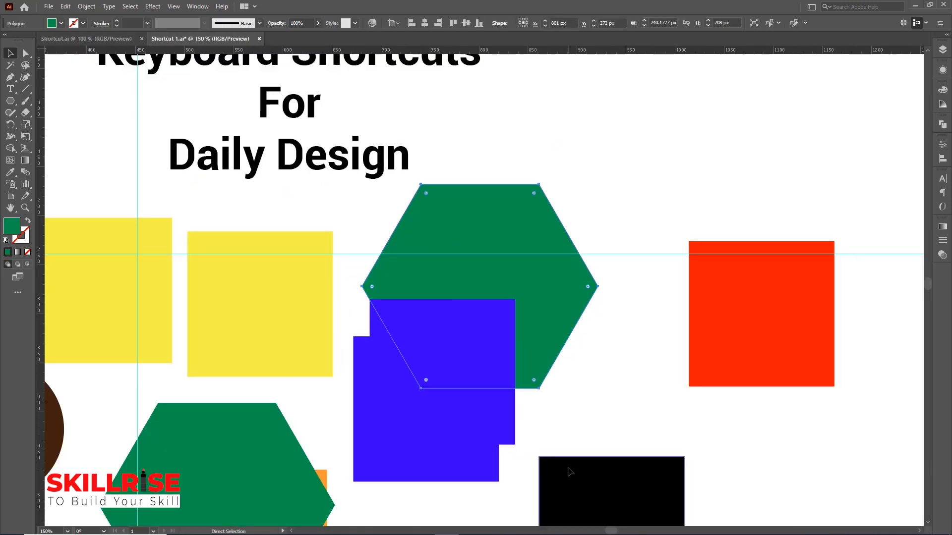
key(space)
drag(862, 148, 133, 364)
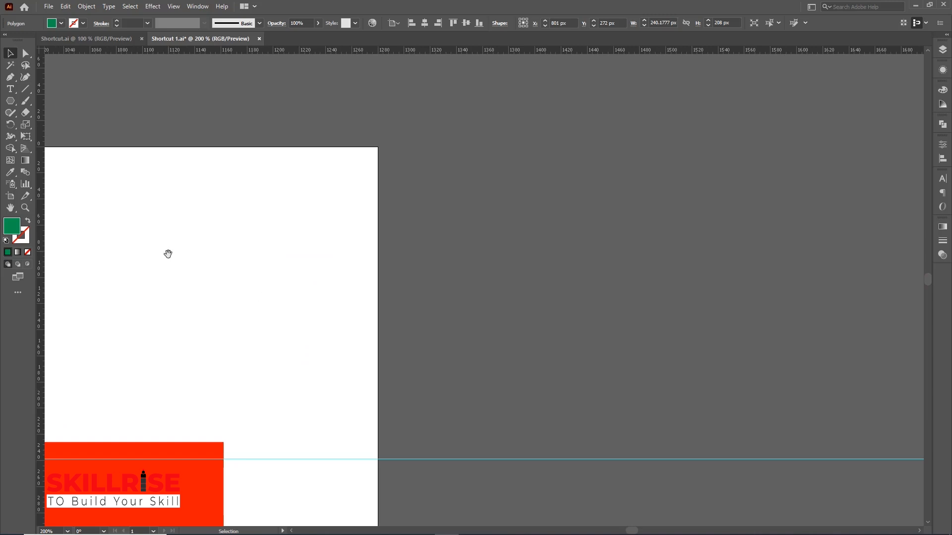
drag(79, 254, 676, 327)
drag(457, 279, 872, 382)
drag(335, 367, 794, 484)
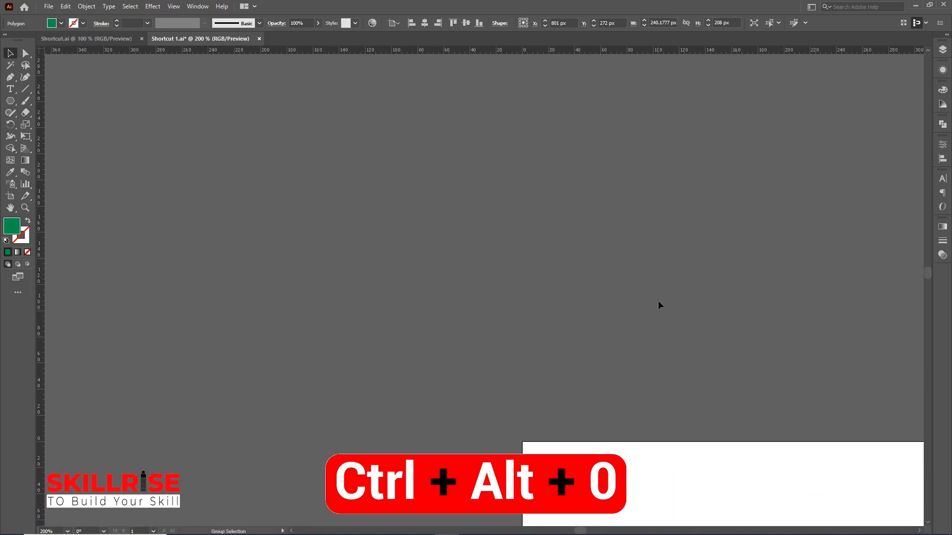
key(ctrl+alt+0)
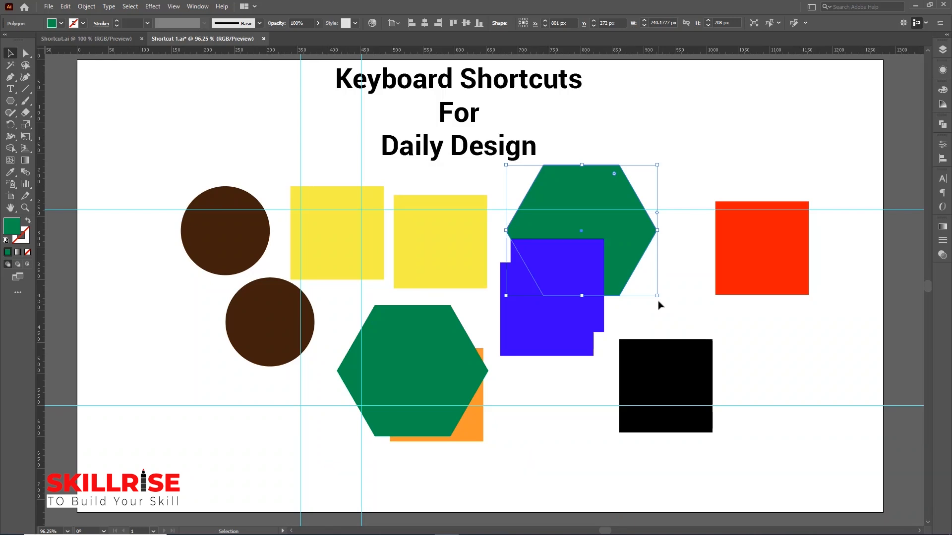
- Review the shortcut list in Shortcut.ai, and display Shortcut 1.ai at its actual size of 100% with nothing selected
click(72, 39)
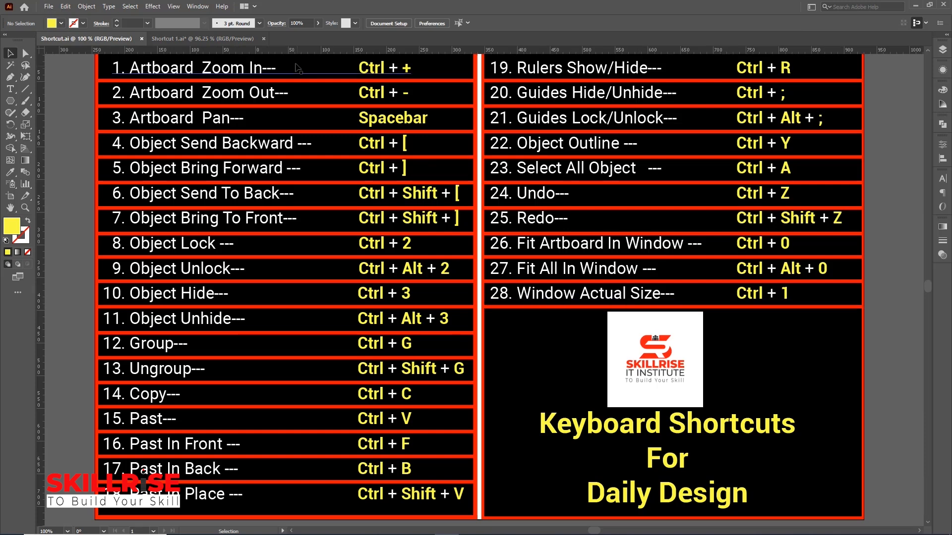
click(228, 40)
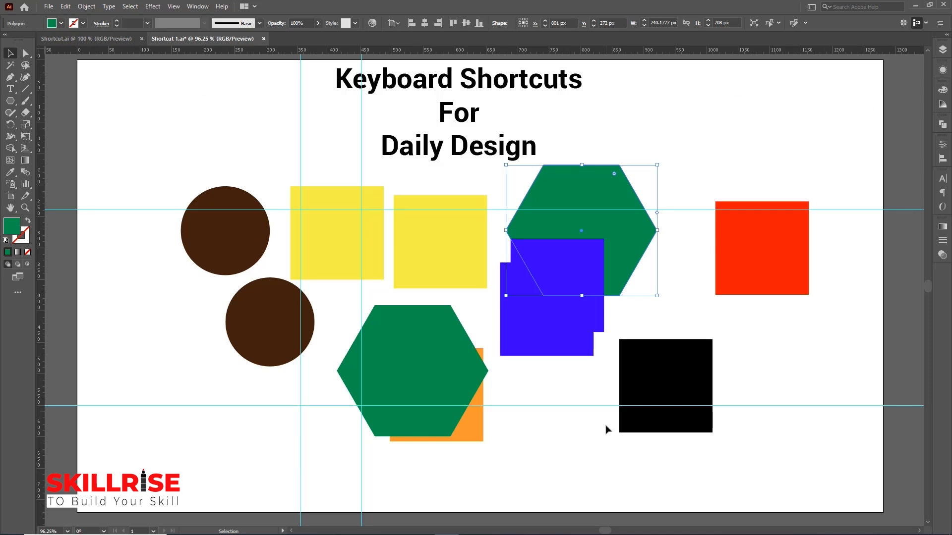
key(ctrl+1)
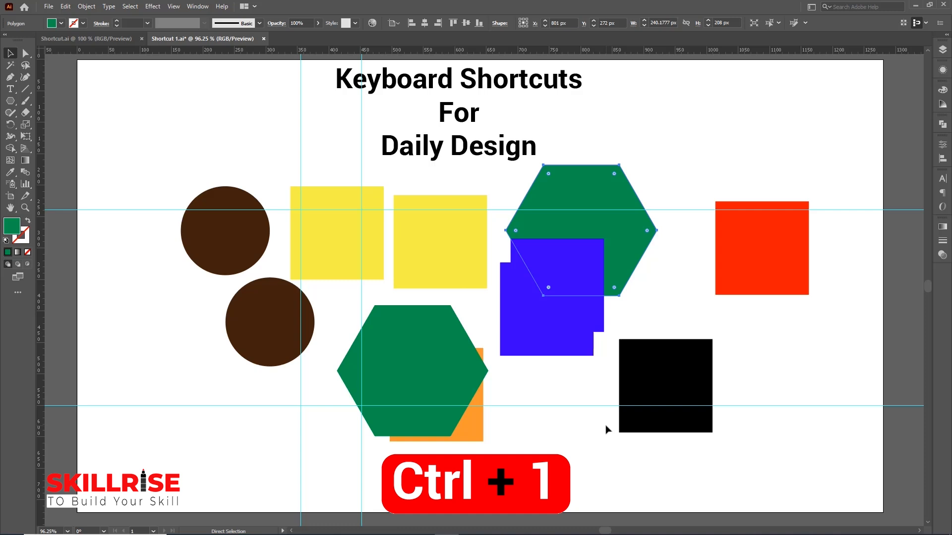
key(ctrl+1)
key(v)
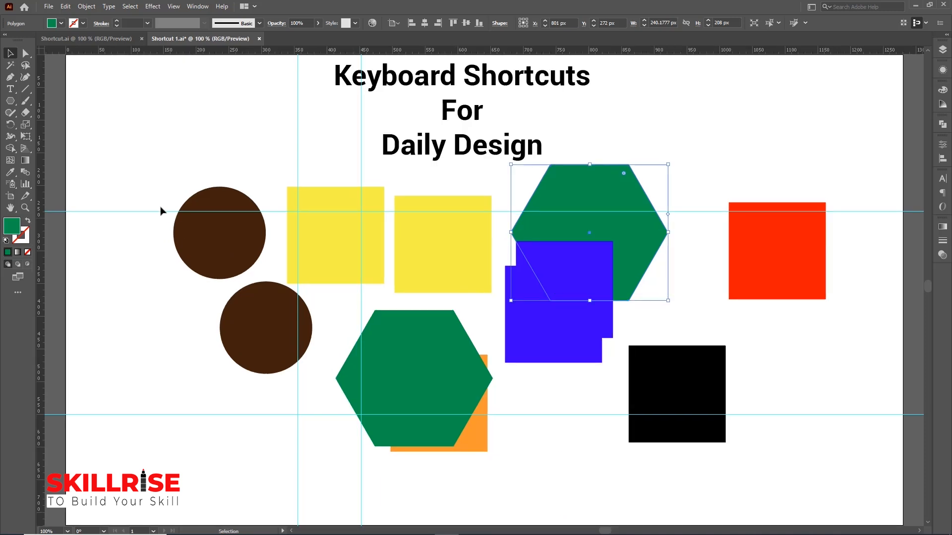
click(656, 480)
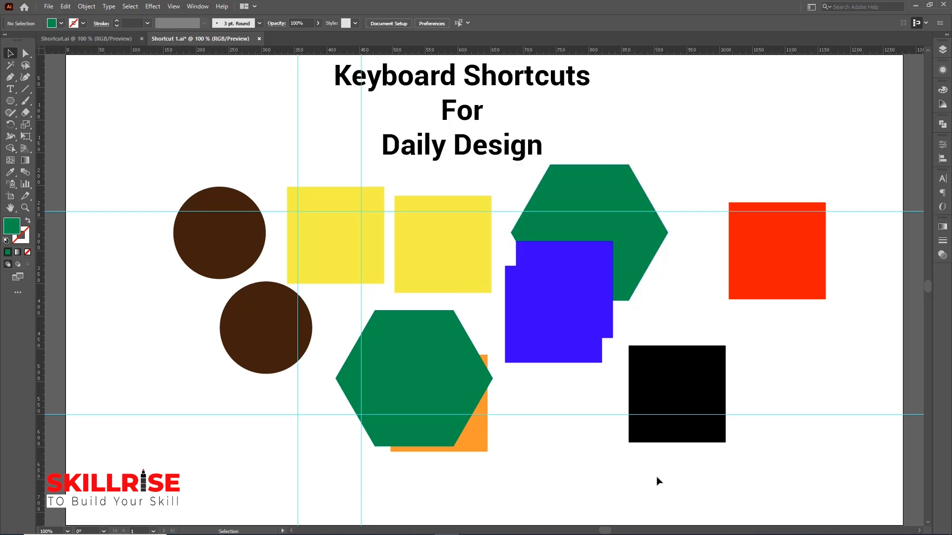
- Enlarge the black square from its lower-right corner to about 235 by 219 px
click(668, 381)
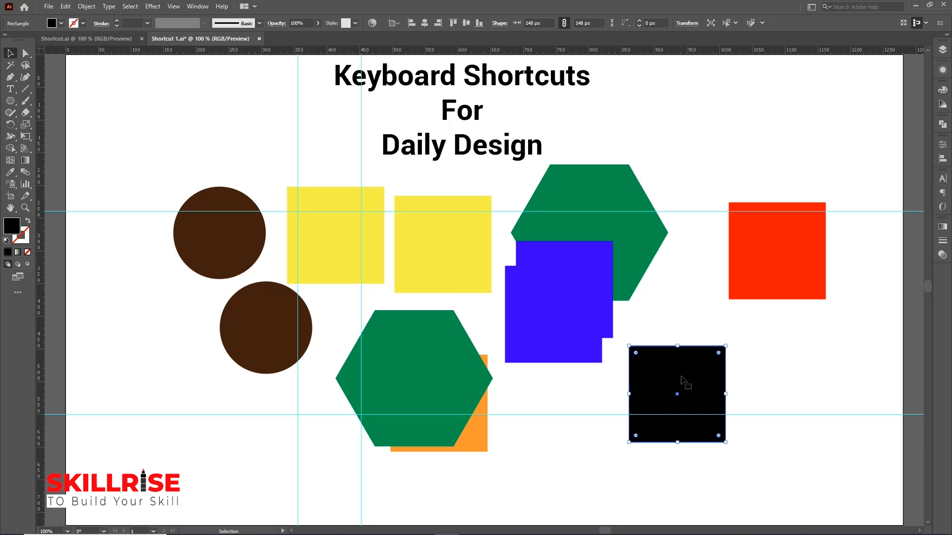
click(766, 382)
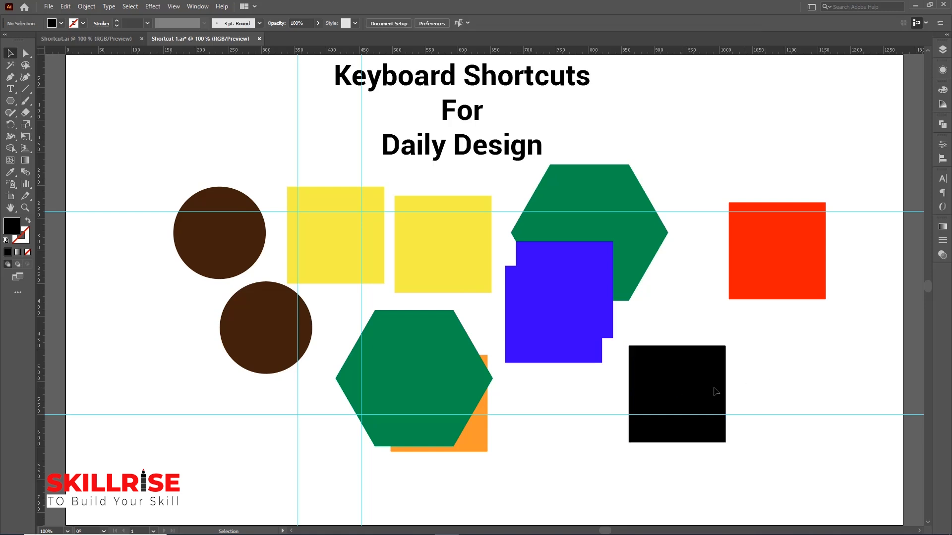
click(670, 384)
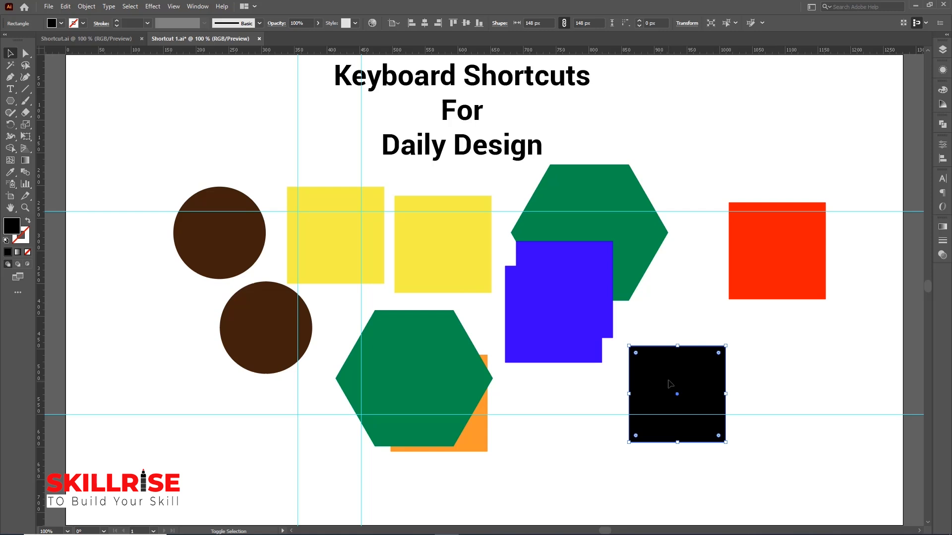
drag(725, 442, 783, 491)
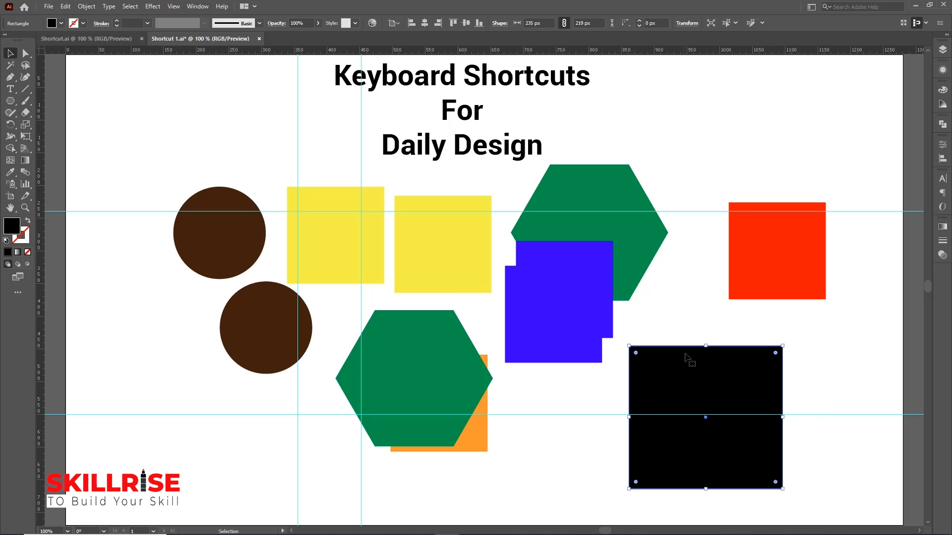
click(808, 323)
- Move the upper brown circle up and left to beside the title, and place a duplicate of it below
drag(219, 245, 187, 163)
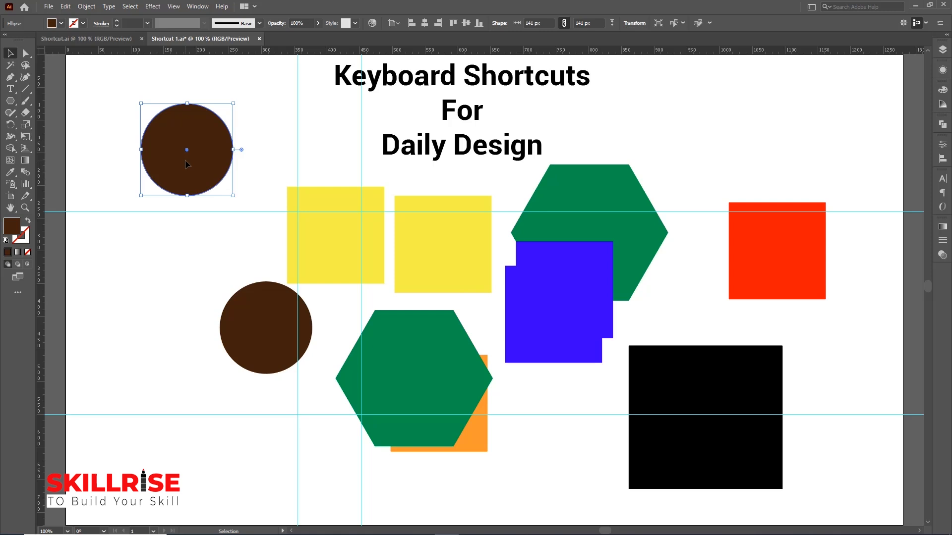
click(164, 248)
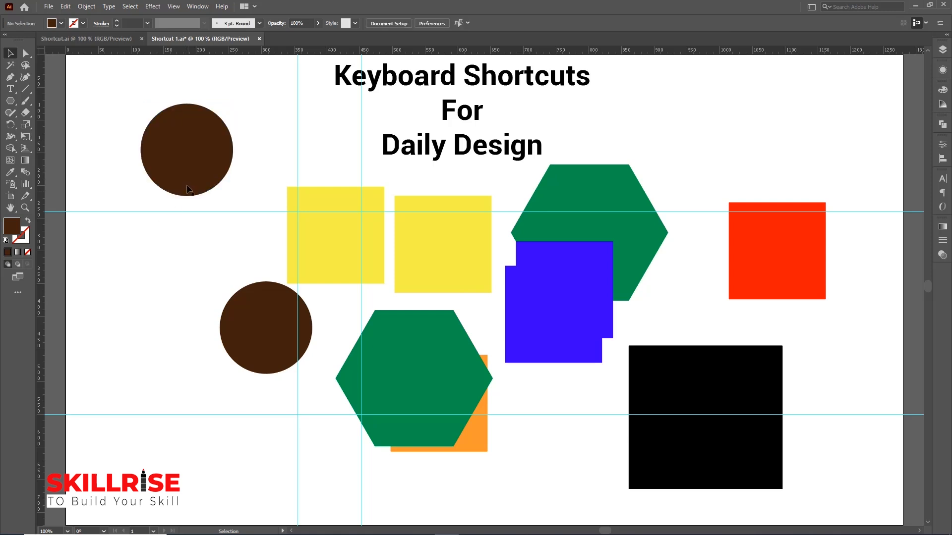
click(183, 177)
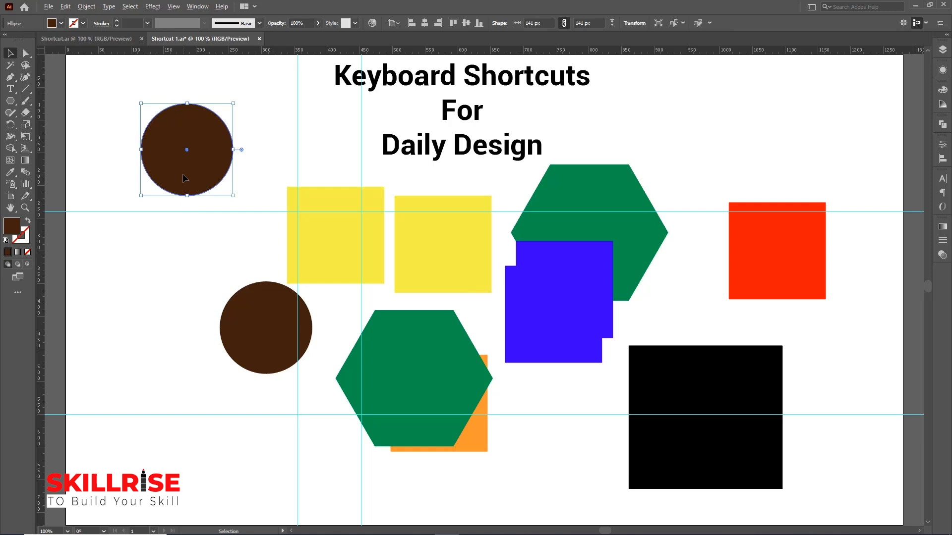
drag(183, 178, 165, 297)
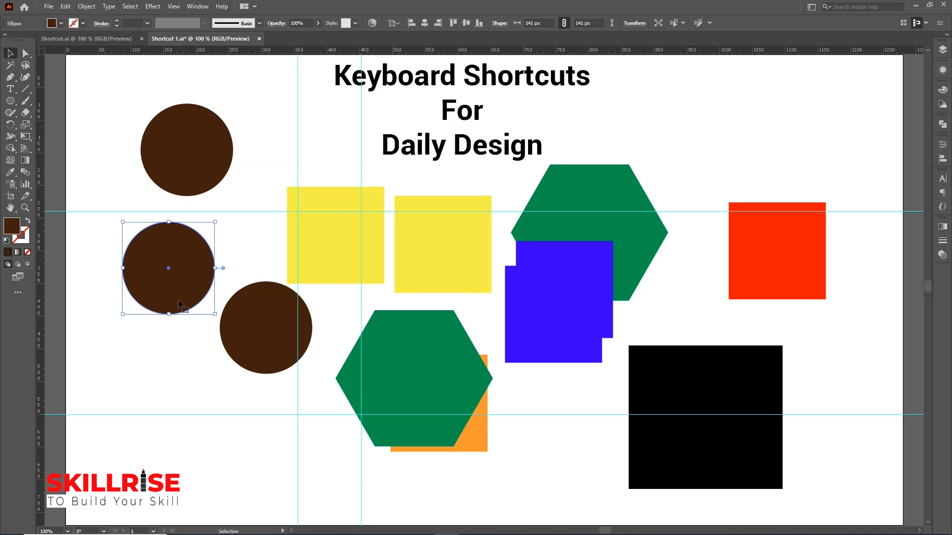
scroll(179, 304, down, 1)
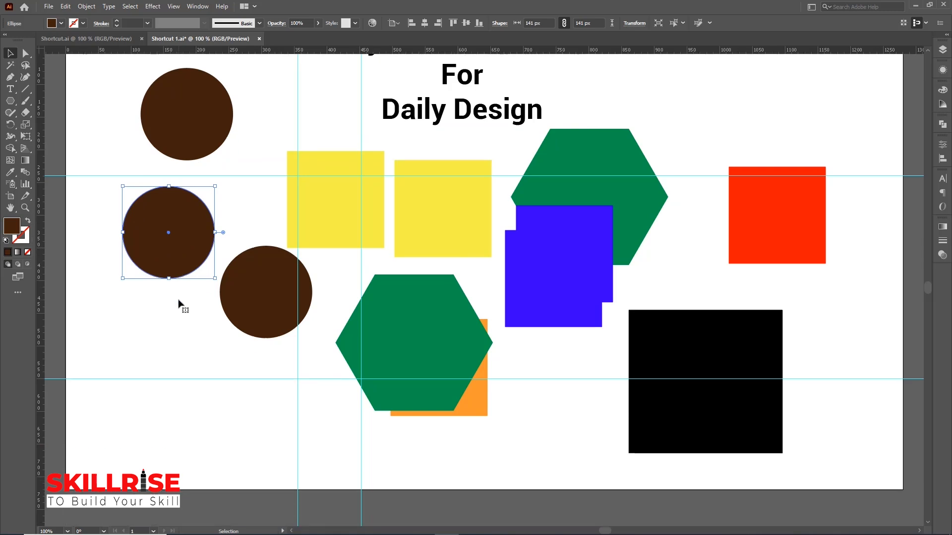
- Duplicate the brown circle beside the lower green hexagon straight down by about 164 px
click(264, 309)
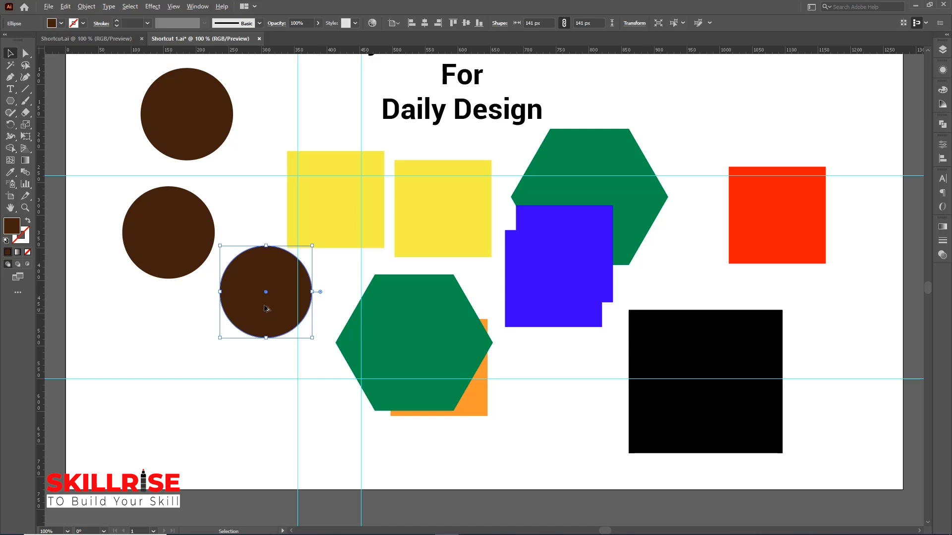
drag(264, 310, 266, 391)
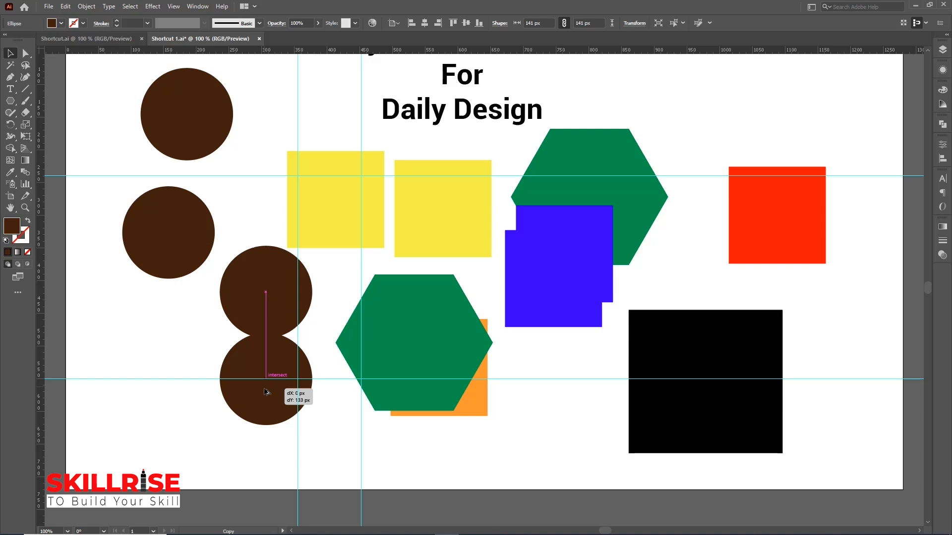
drag(266, 392, 265, 412)
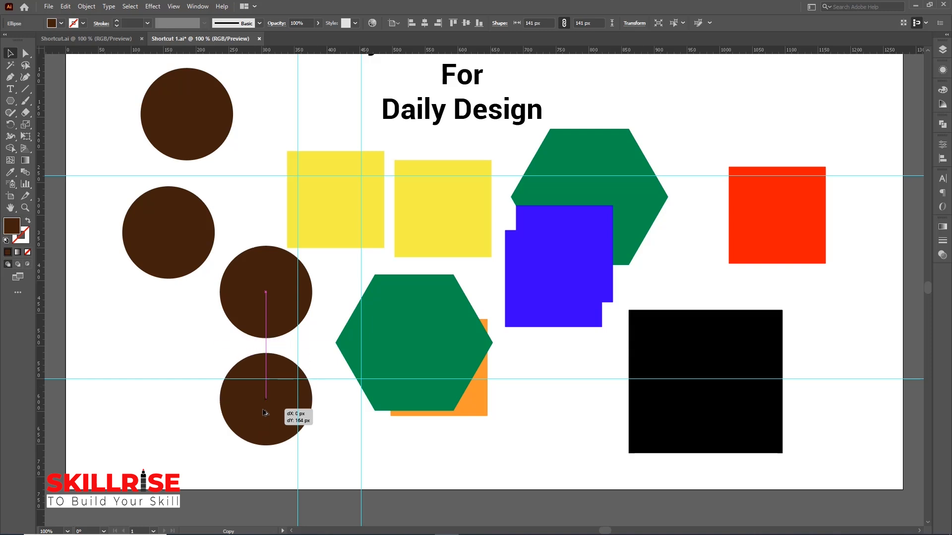
key(shift)
mouse_move(264, 413)
mouse_down()
mouse_move(191, 405)
mouse_move(319, 400)
mouse_move(278, 408)
mouse_move(276, 424)
mouse_move(277, 408)
mouse_move(278, 424)
mouse_move(280, 413)
mouse_up()
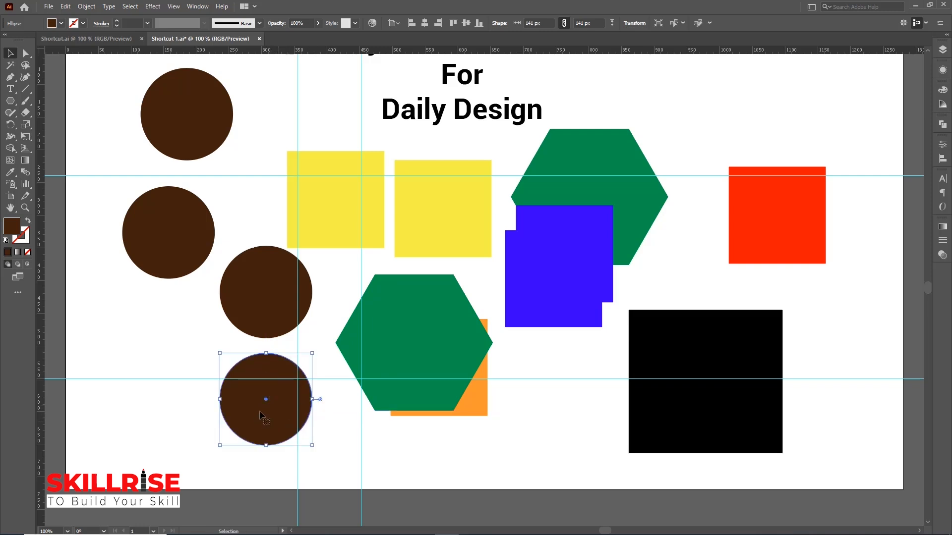
- Repeat the last duplication twice to extend the column of brown circles down past the artboard's lower edge
scroll(343, 444, down, 2)
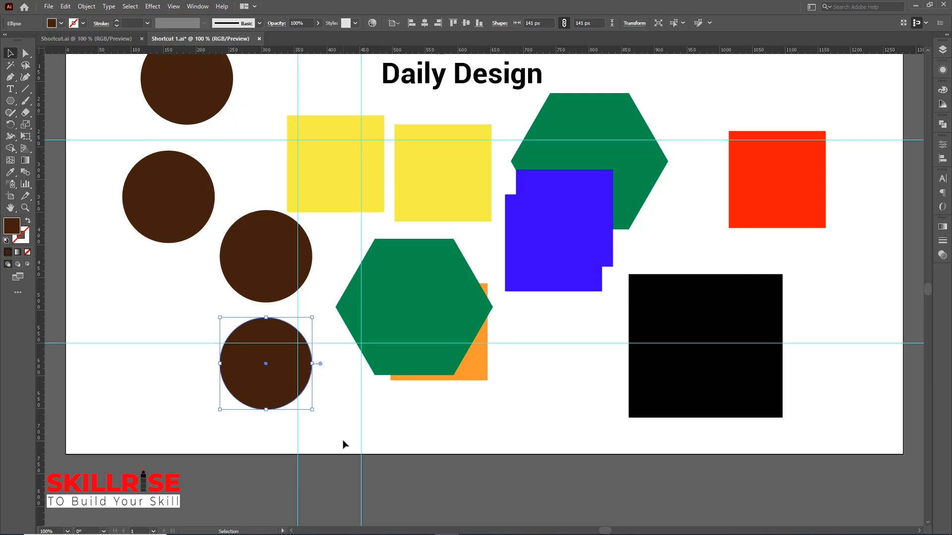
scroll(343, 444, down, 2)
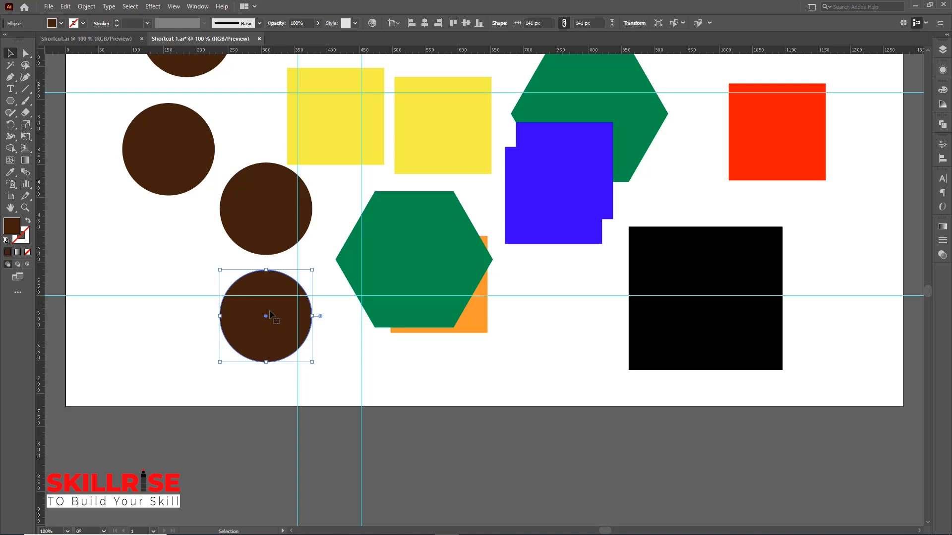
key(a)
key(ctrl+d)
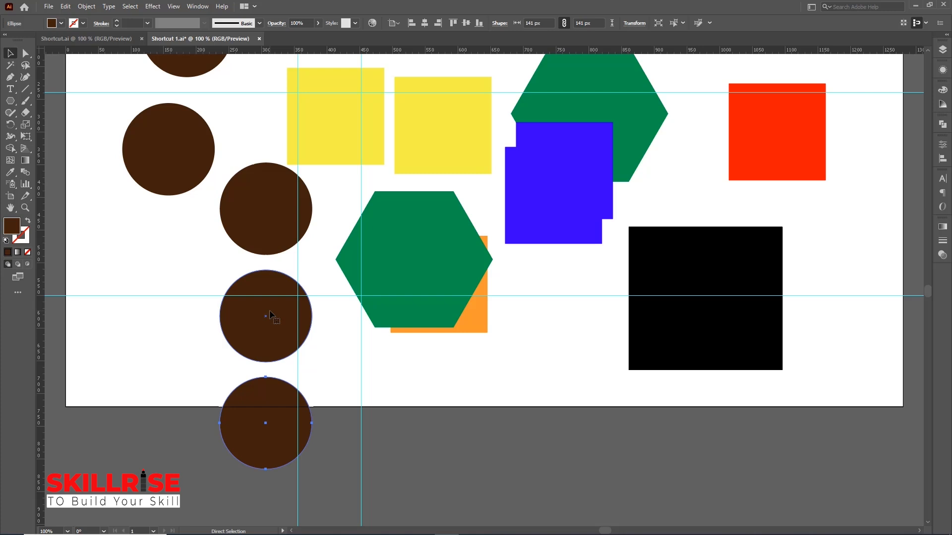
key(ctrl+d)
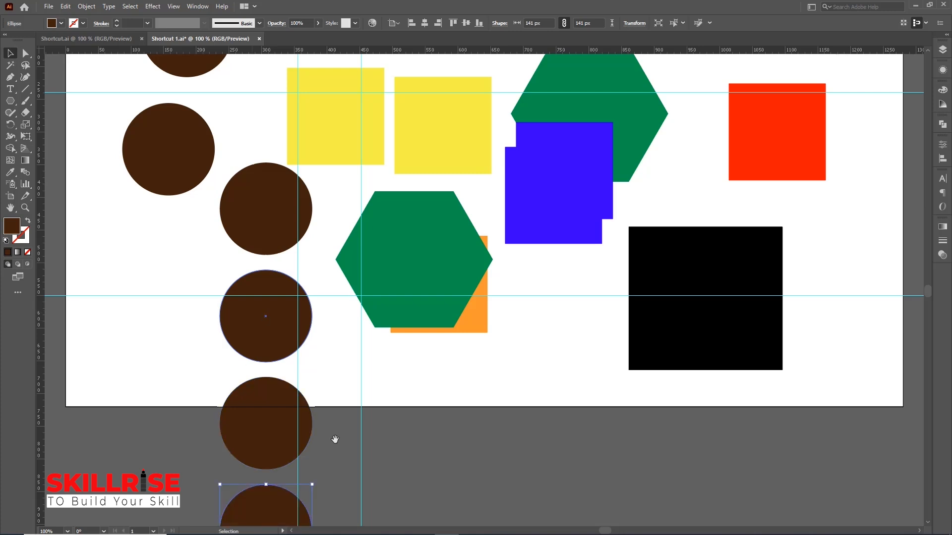
scroll(429, 404, down, 1)
drag(429, 404, 424, 332)
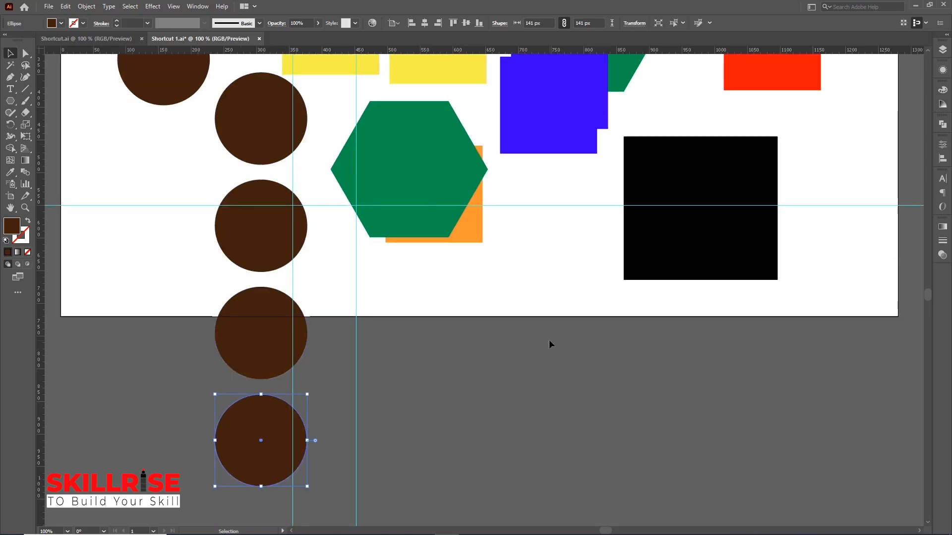
- Move the right yellow square slightly up and right, then deselect it
key(space)
drag(456, 103, 459, 324)
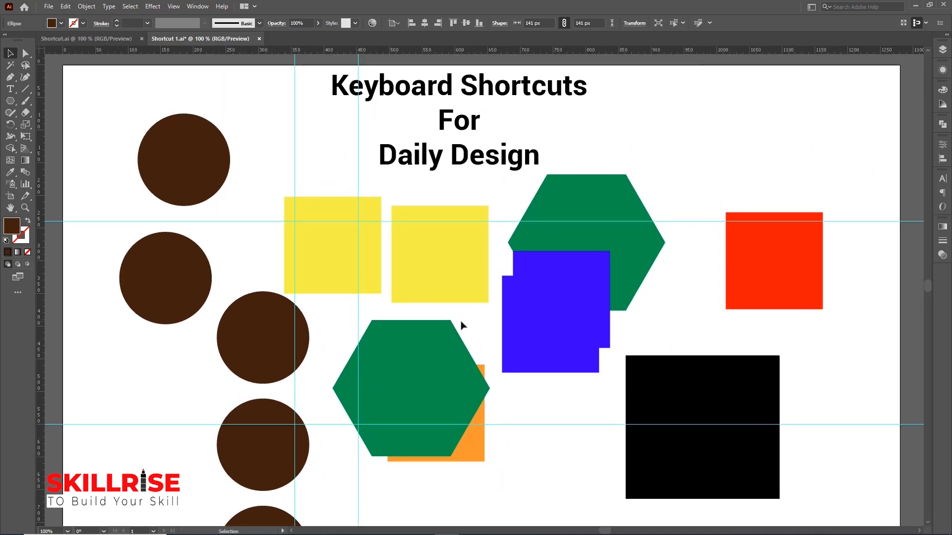
click(448, 255)
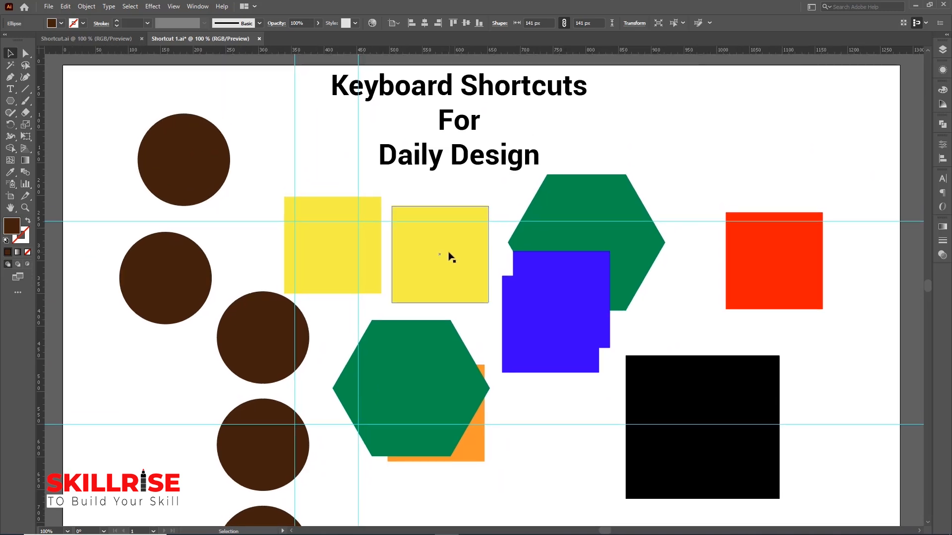
mouse_move(448, 255)
mouse_down()
mouse_move(459, 268)
mouse_move(452, 245)
mouse_up()
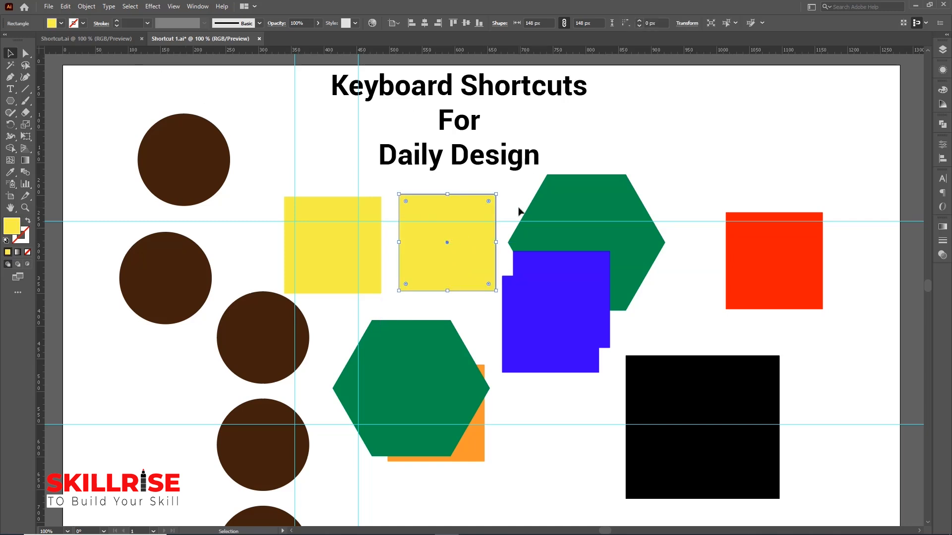
click(561, 133)
- Create a new 1280 x 720 px landscape document in RGB Color with one artboard
click(50, 6)
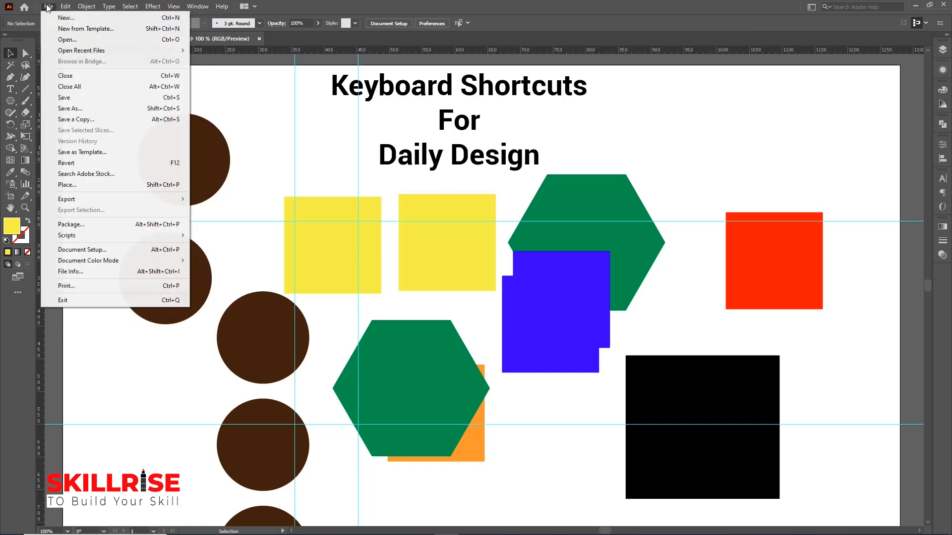
click(673, 136)
key(ctrl+n)
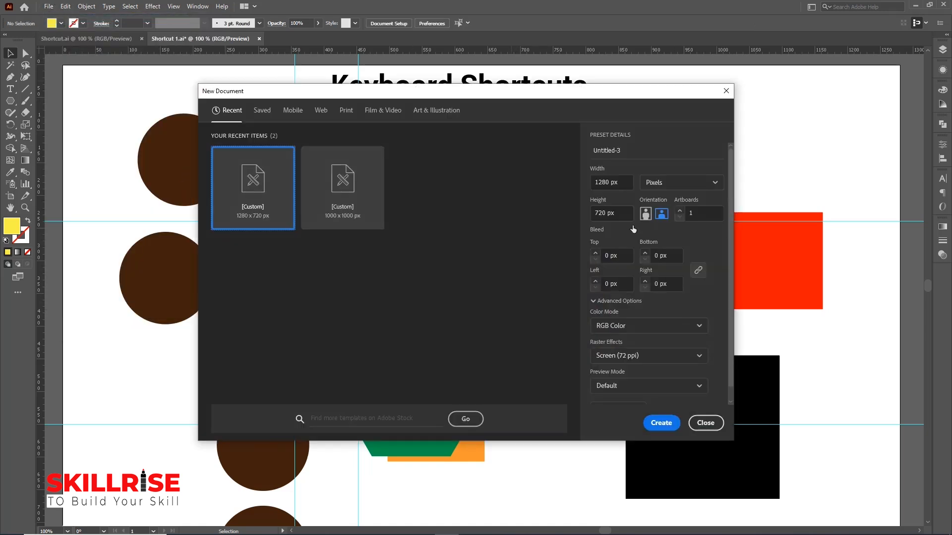
click(658, 424)
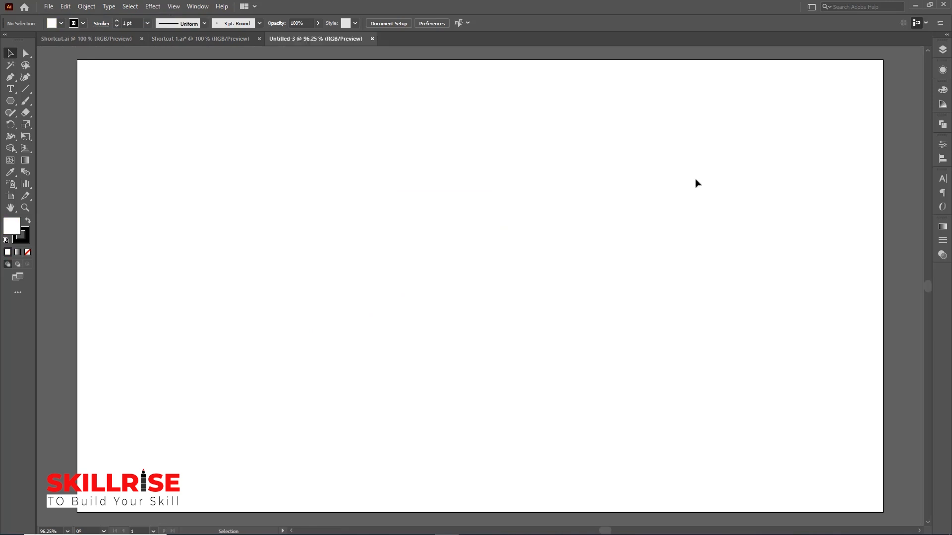
- In Shortcut 1.ai, move the lower green hexagon slightly up and right over the orange square
click(197, 38)
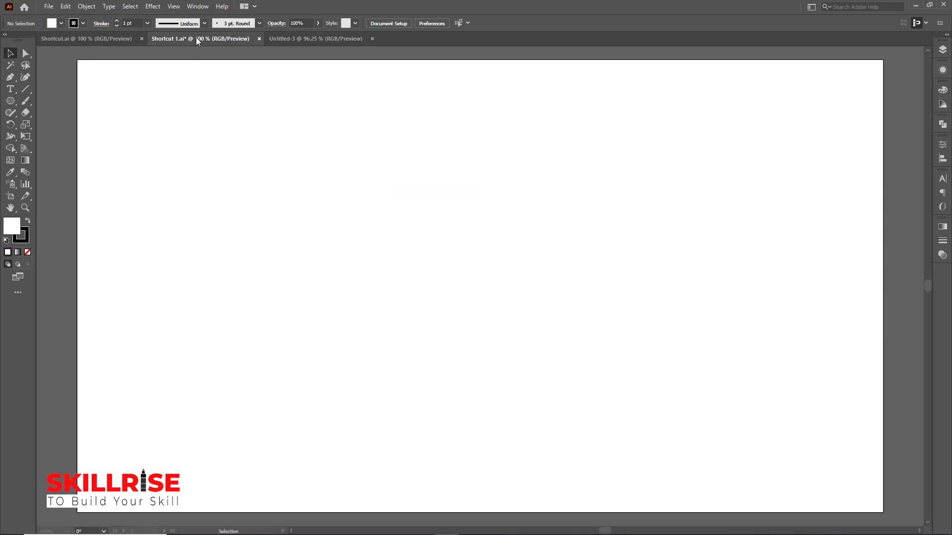
click(406, 343)
drag(423, 360, 447, 350)
- Copy the lower green hexagon from Shortcut 1.ai into the new document and place it at about X 920 px, Y 268 px
click(320, 39)
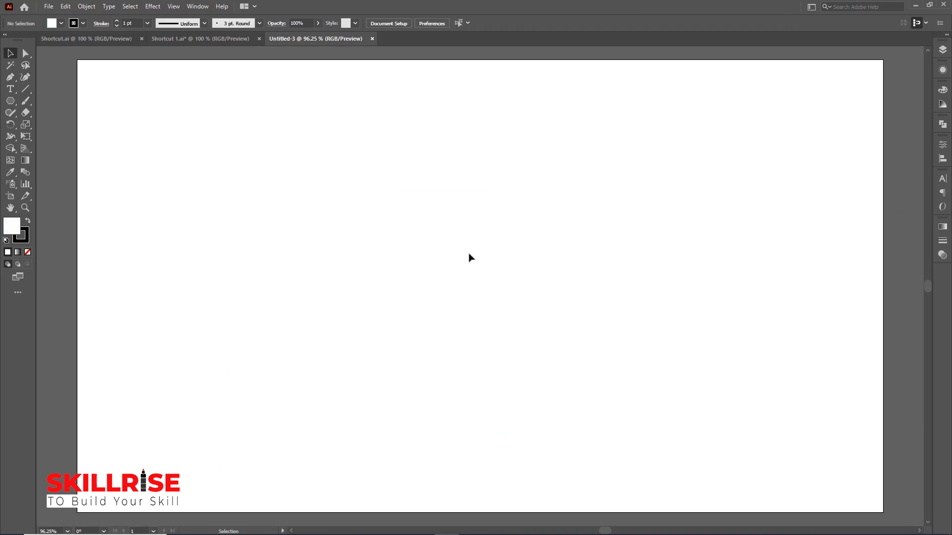
click(187, 38)
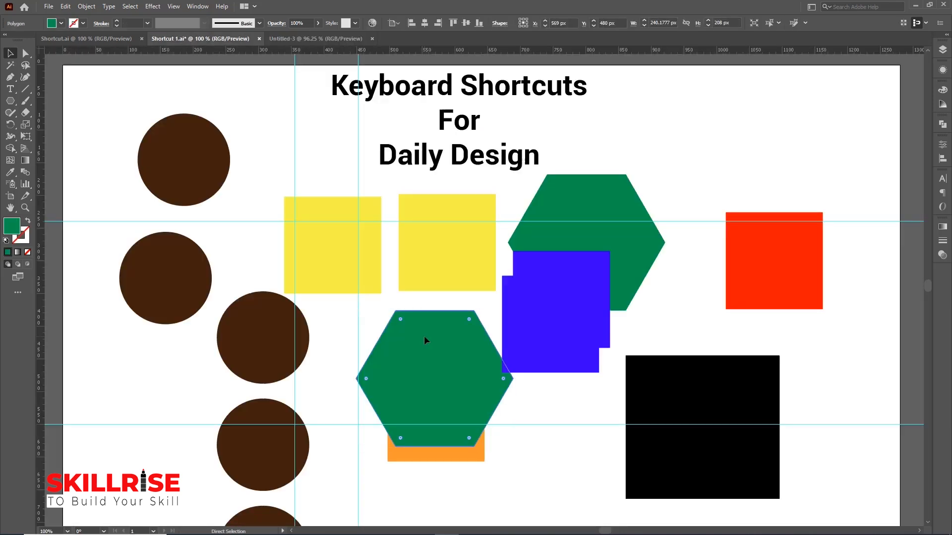
click(315, 40)
key(a)
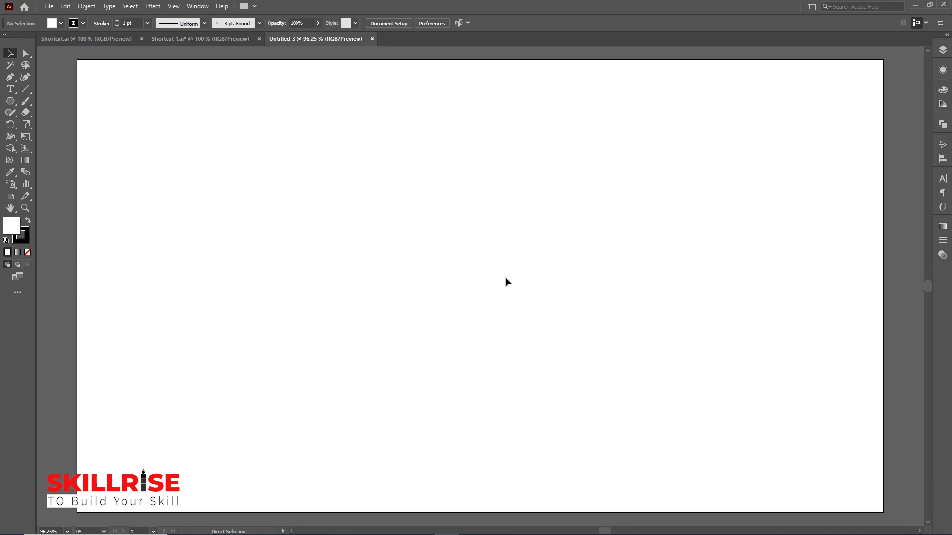
key(ctrl+v)
drag(480, 301, 659, 216)
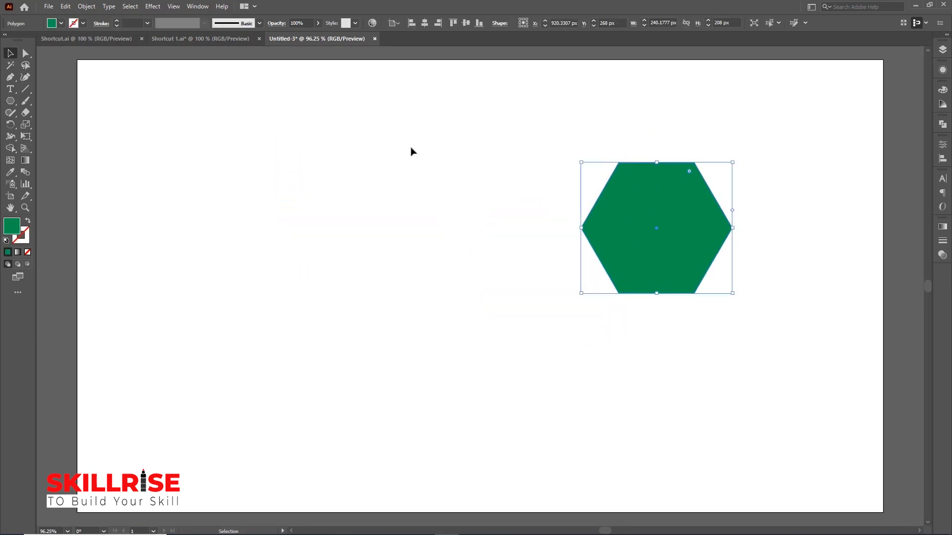
- Copy the left yellow square and a brown circle from Shortcut 1.ai into the new document beside the hexagon, and switch to Shortcut.ai
click(213, 38)
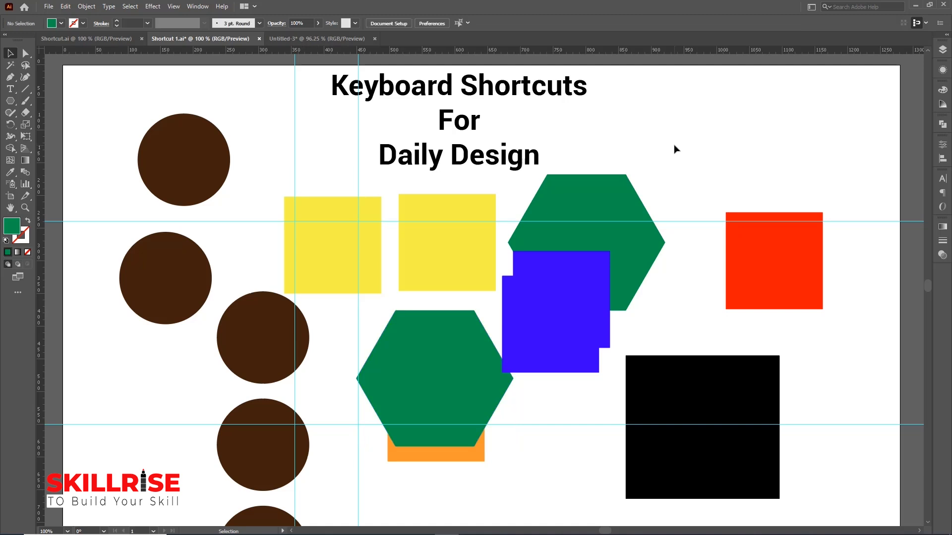
click(295, 263)
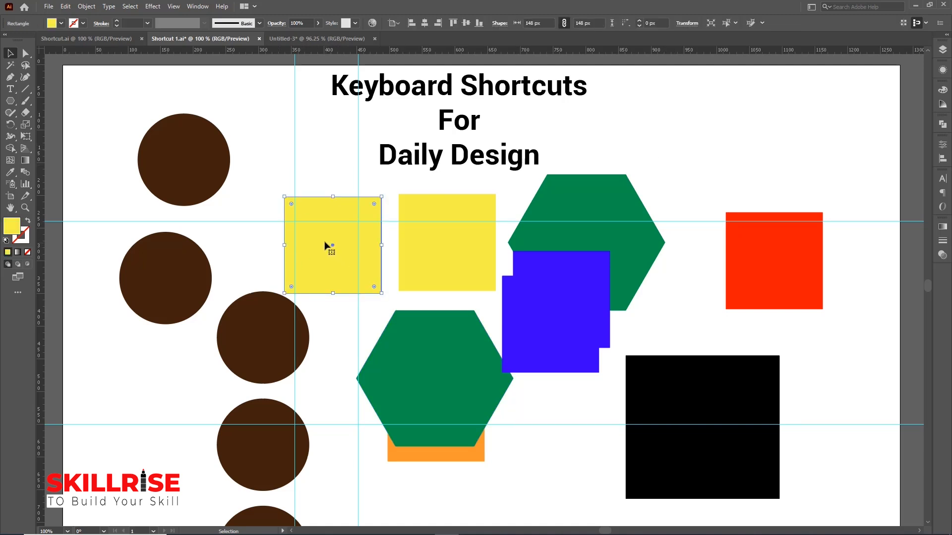
drag(322, 245, 302, 38)
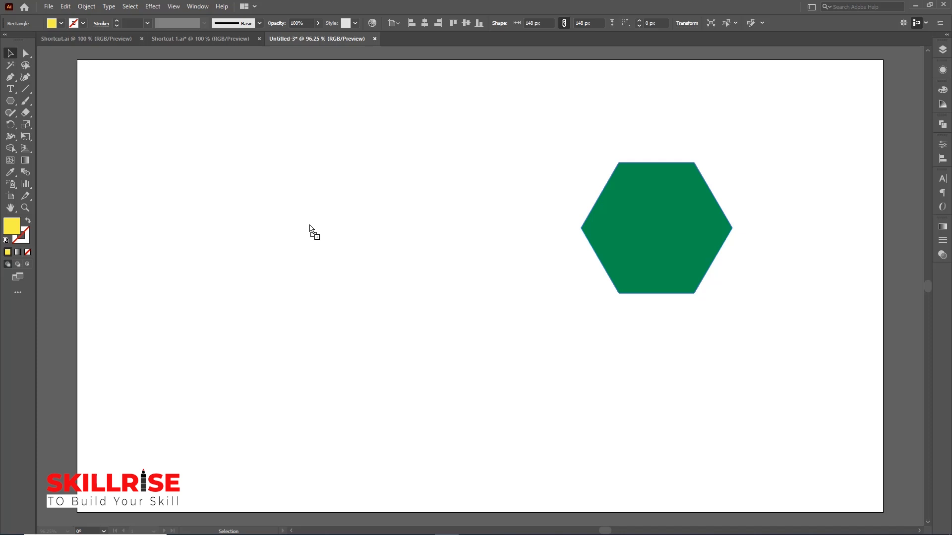
drag(310, 226, 406, 255)
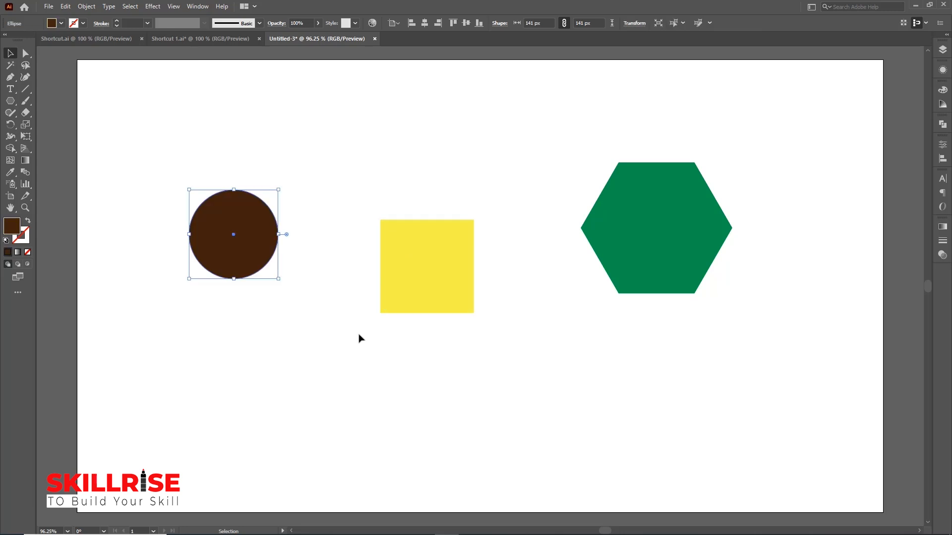
click(93, 40)
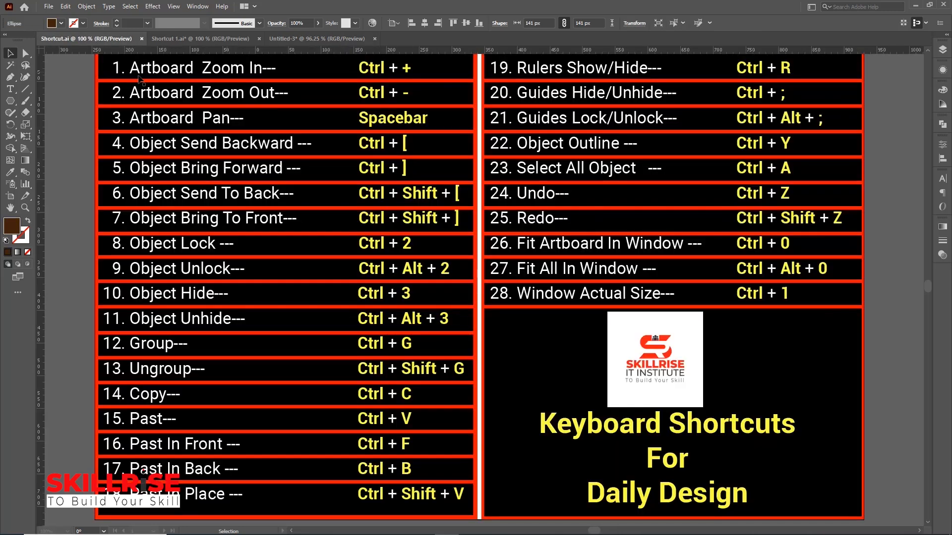